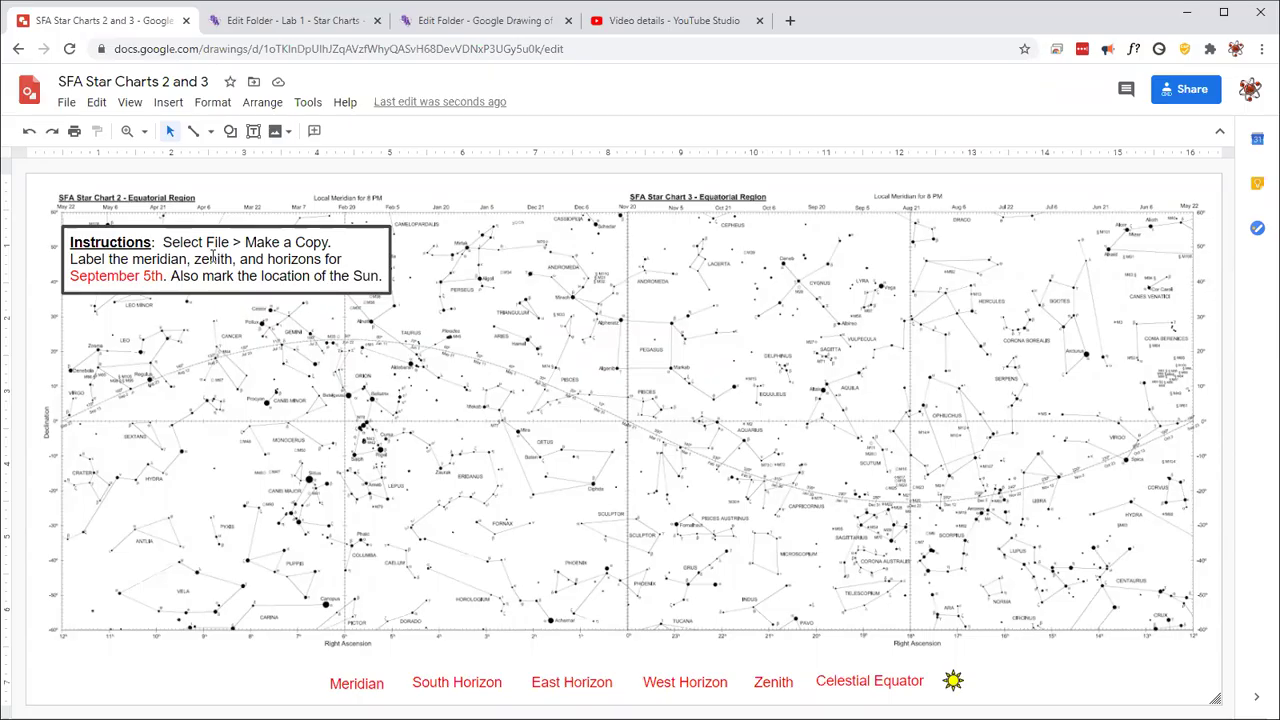
Make a copy of the drawing, replacing 'Copy of' with an initials prefix before 'SFA Star Charts 2 and 3'.
left_click(66, 104)
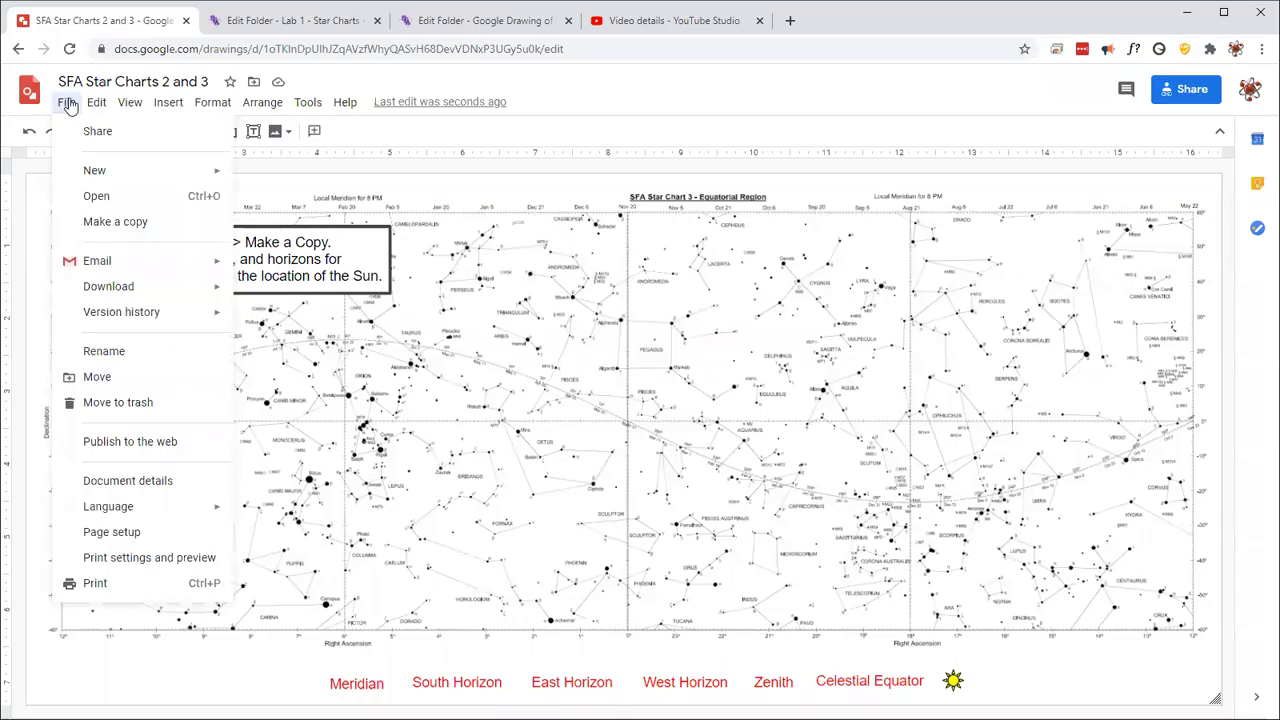
left_click(120, 221)
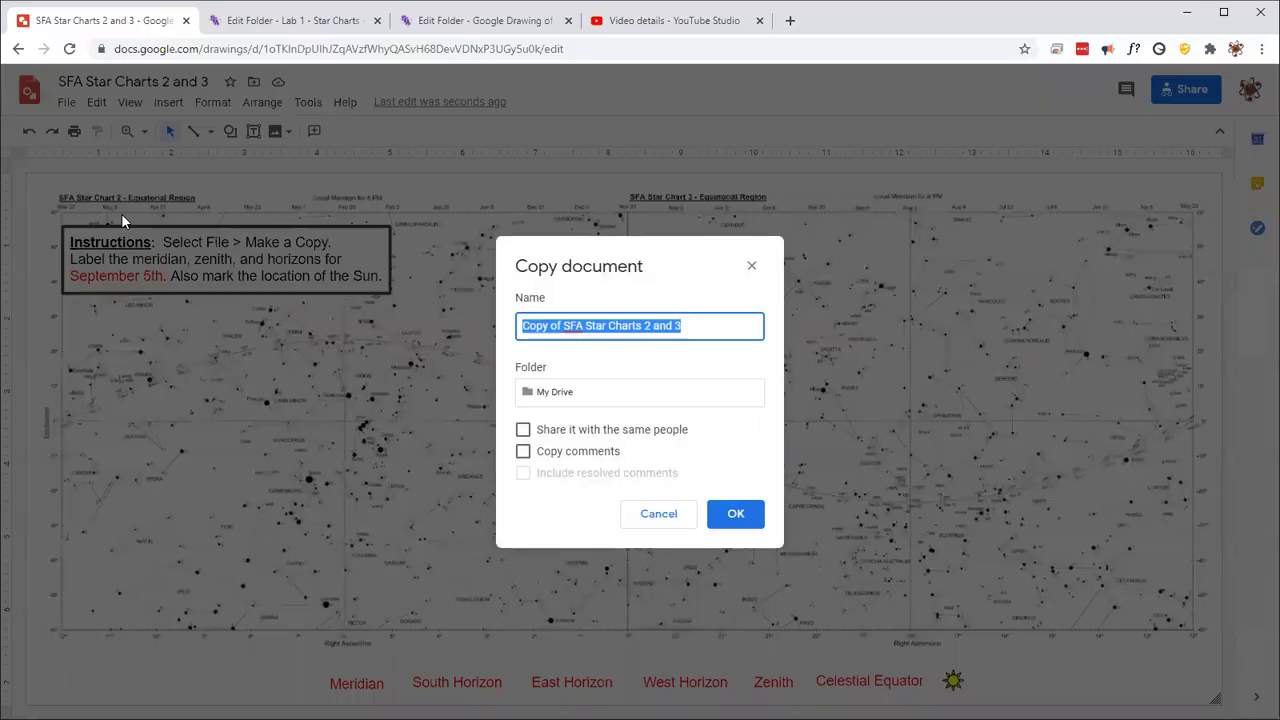
left_click_drag(566, 327, 500, 328)
type("WDB")
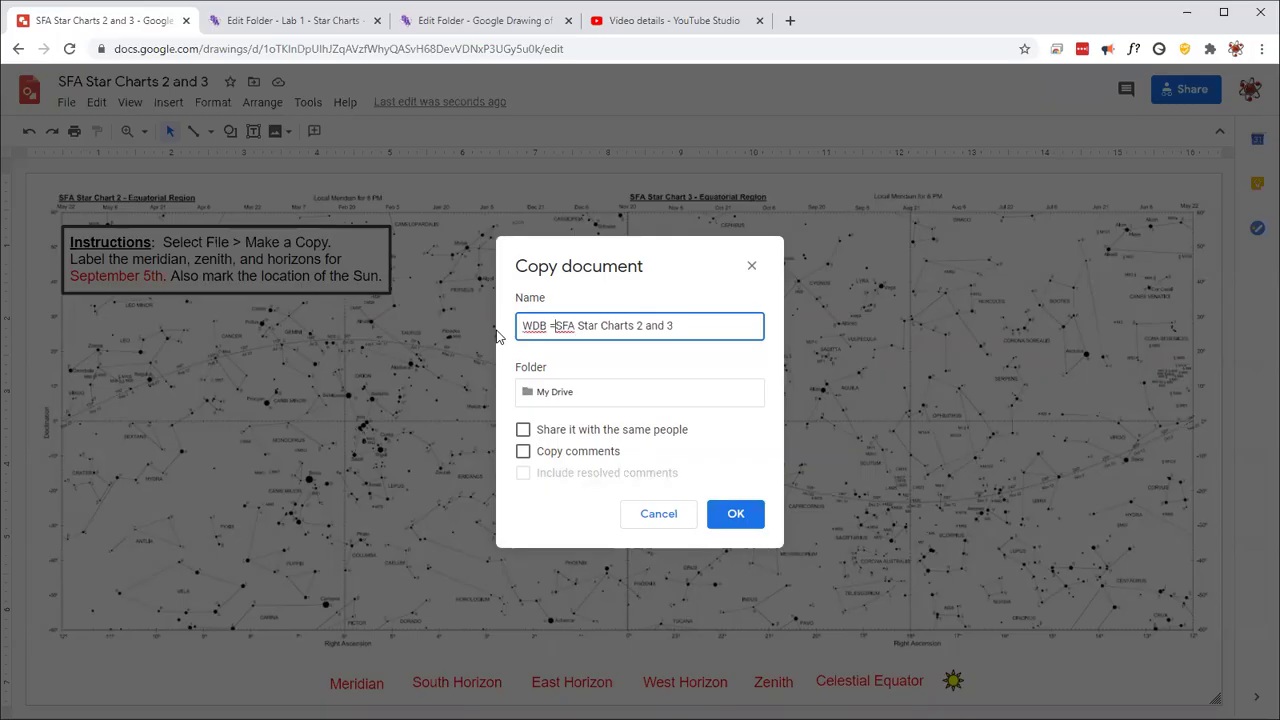
type(" -")
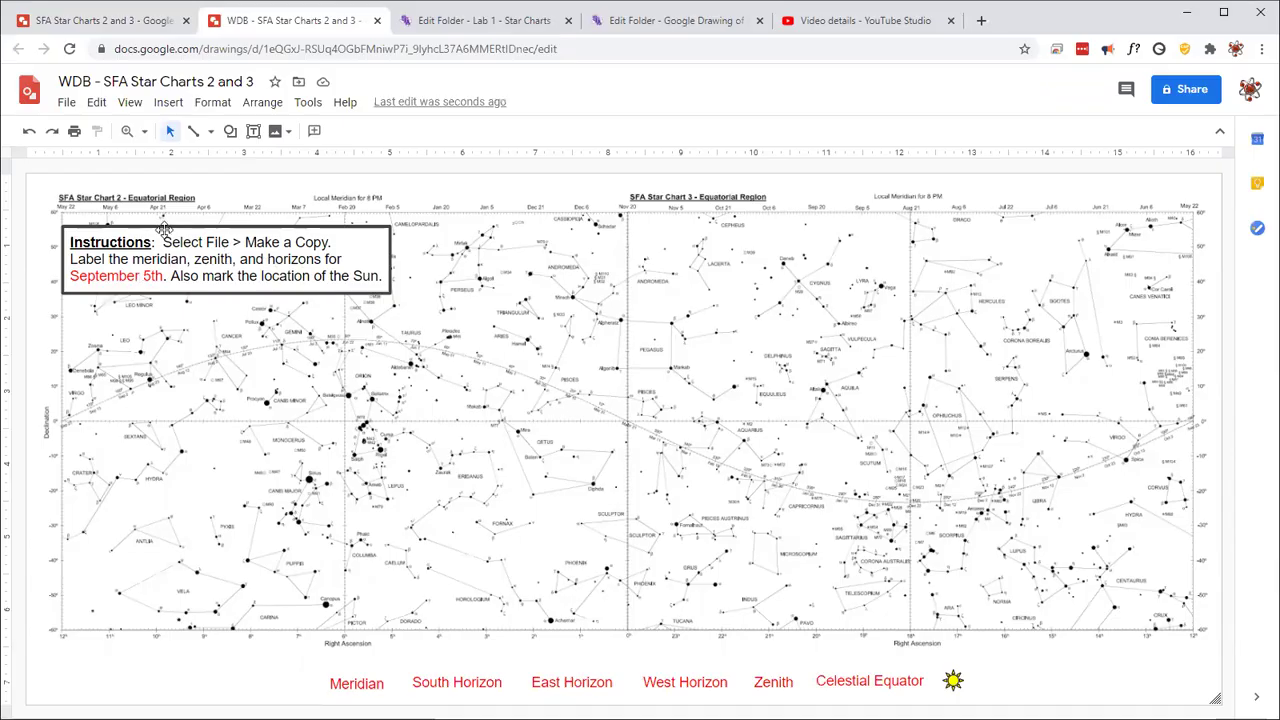
Move the Instructions box to the upper right and change 'September' to 'February'.
left_click_drag(165, 228, 970, 255)
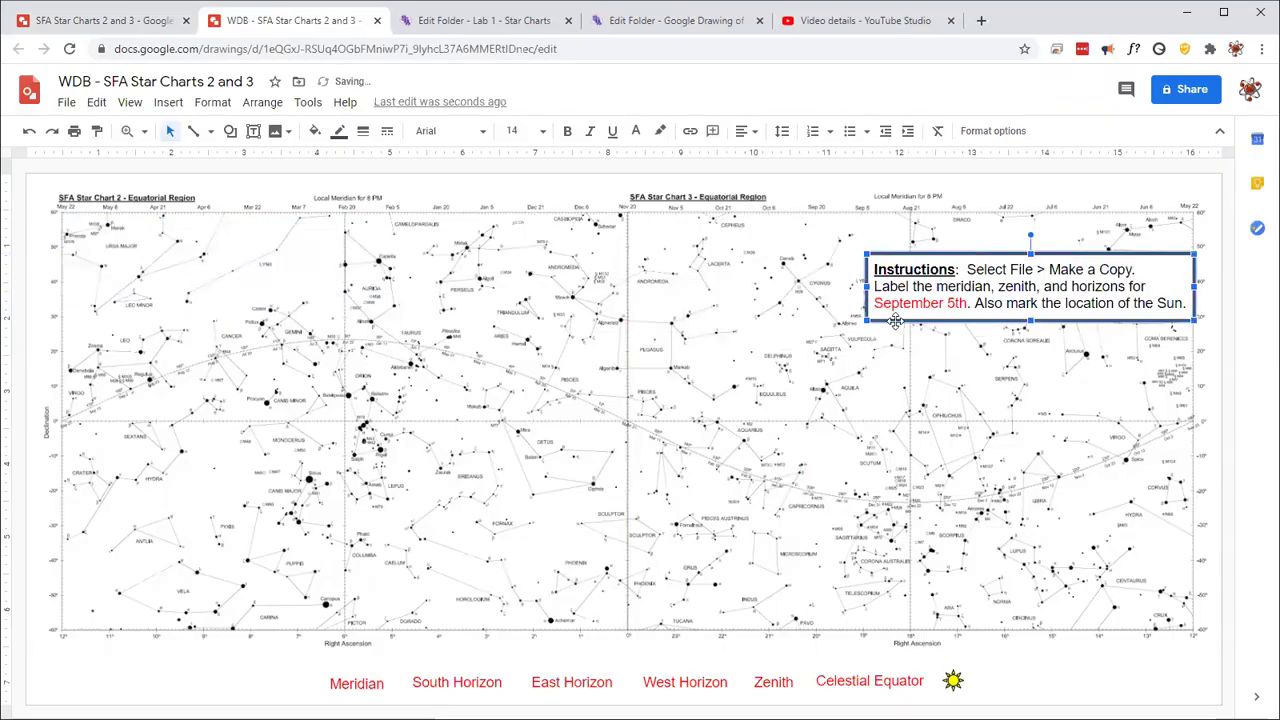
left_click(941, 305)
double_click(918, 305)
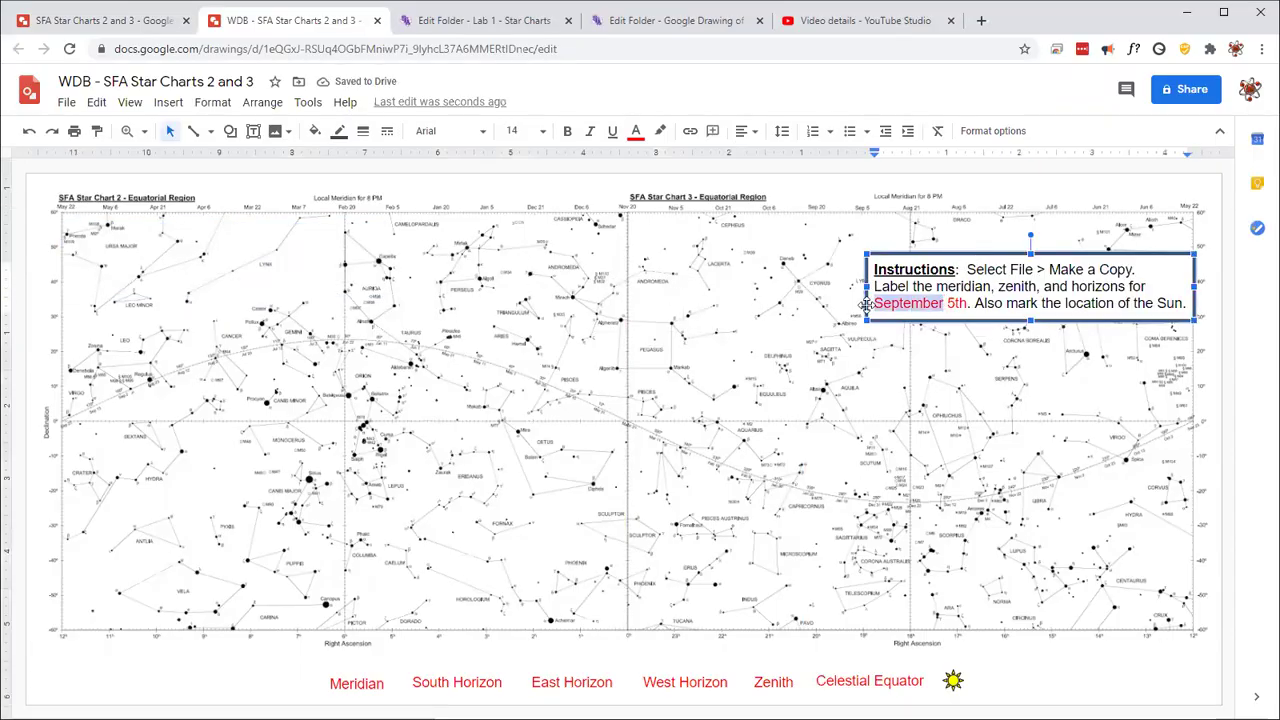
type("Feb")
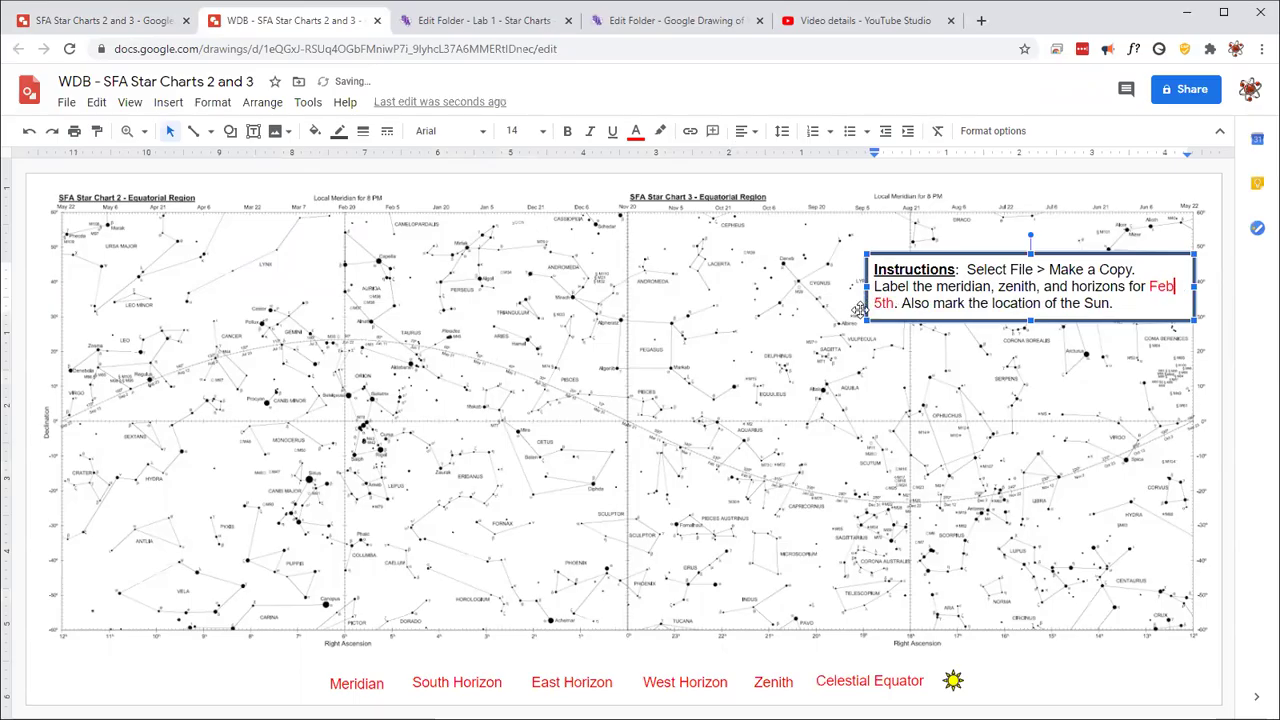
type("ruary 5th. Also mark the location of the Sun.")
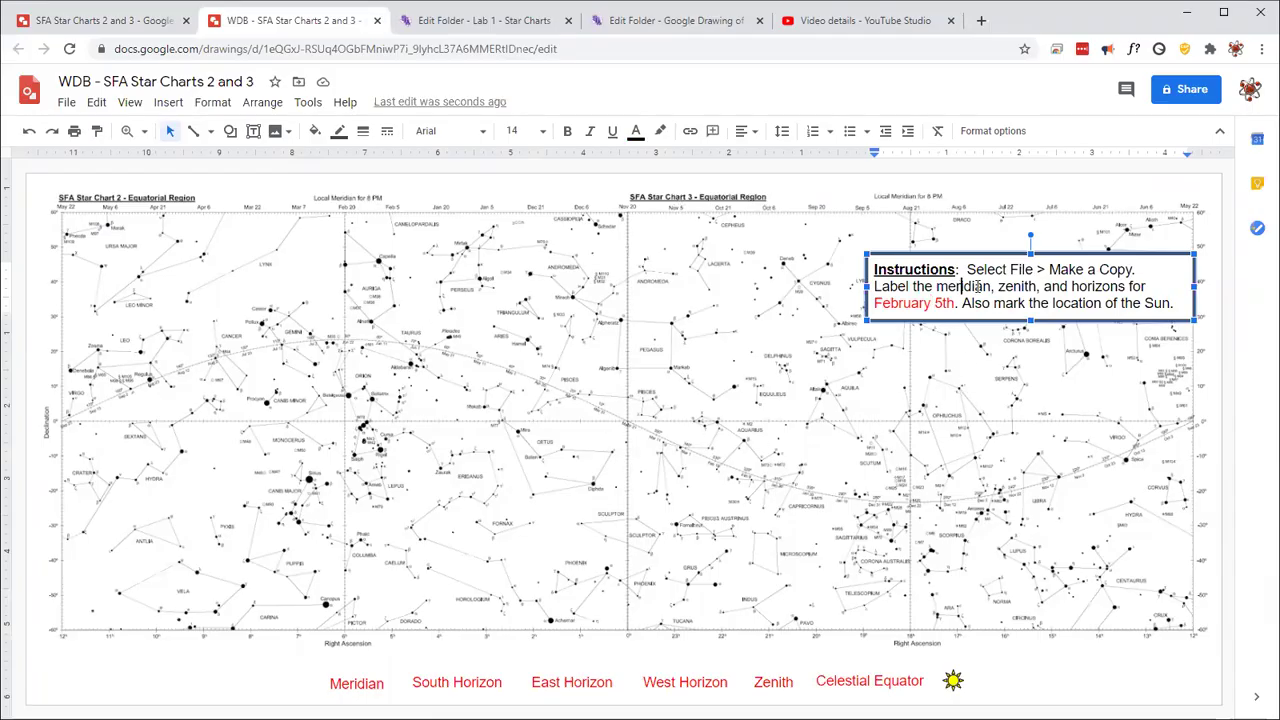
Color the word 'meridian' in the instructions red.
double_click(963, 288)
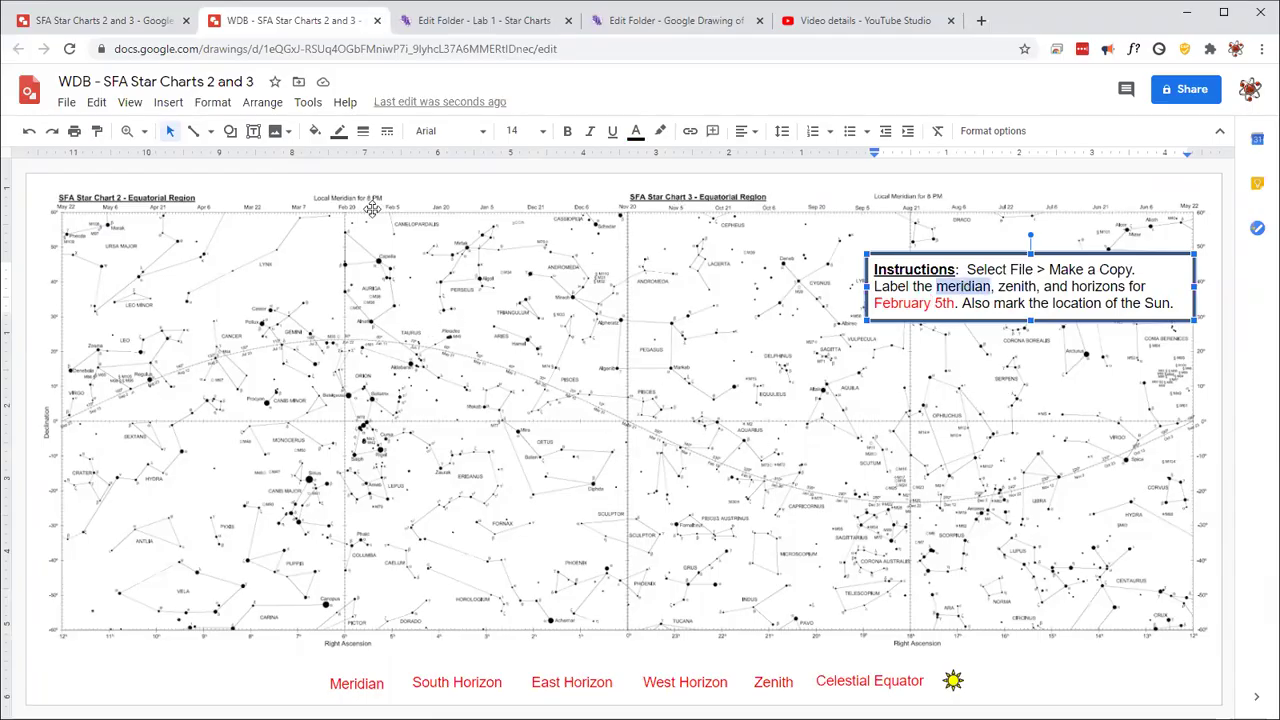
left_click(636, 132)
left_click(661, 181)
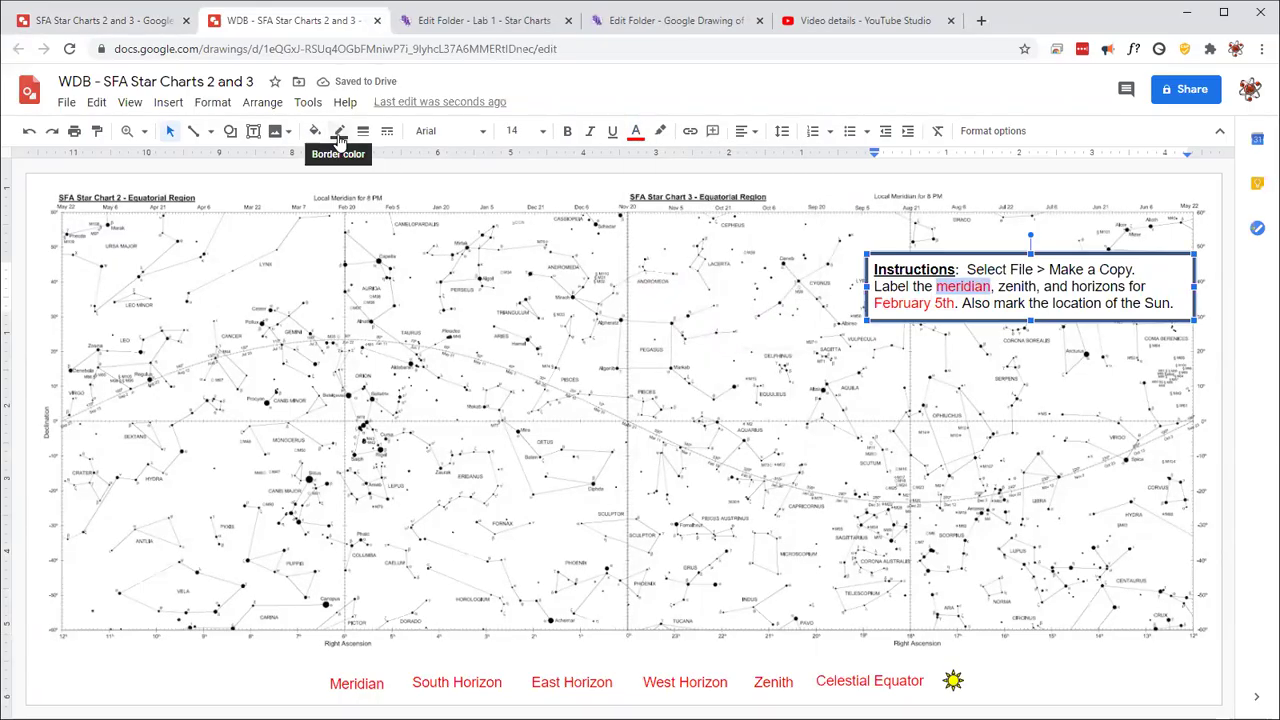
Draw a vertical meridian line down the chart at Feb 5, 4px thick and red.
left_click(193, 131)
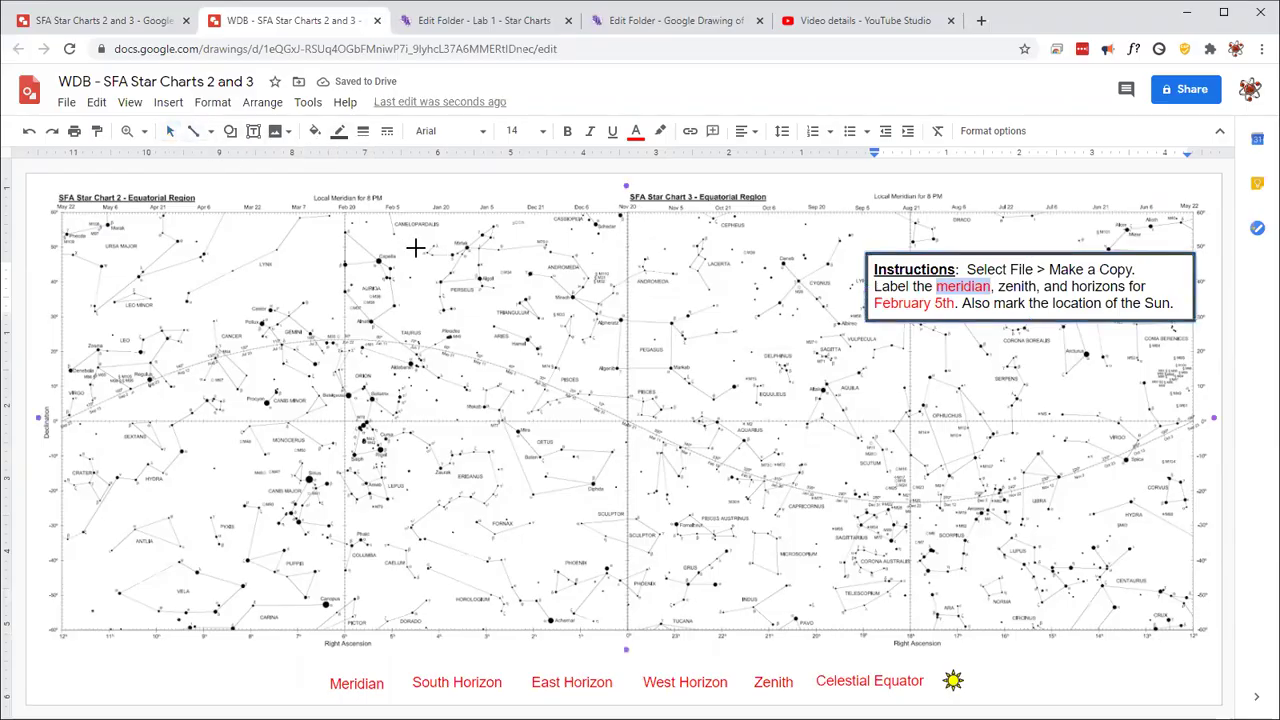
mouse_move(388, 210)
left_mouse_down()
mouse_move(385, 632)
mouse_move(366, 620)
mouse_move(391, 632)
left_mouse_up()
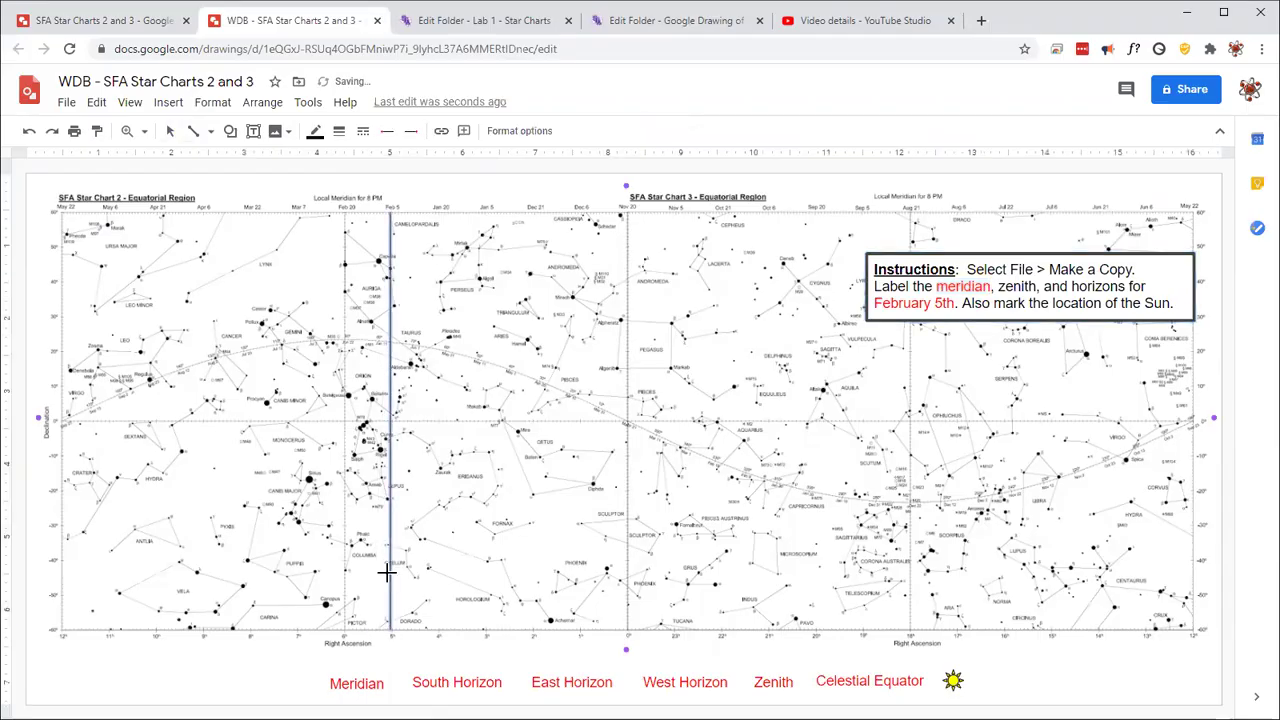
left_click(339, 131)
left_click(368, 236)
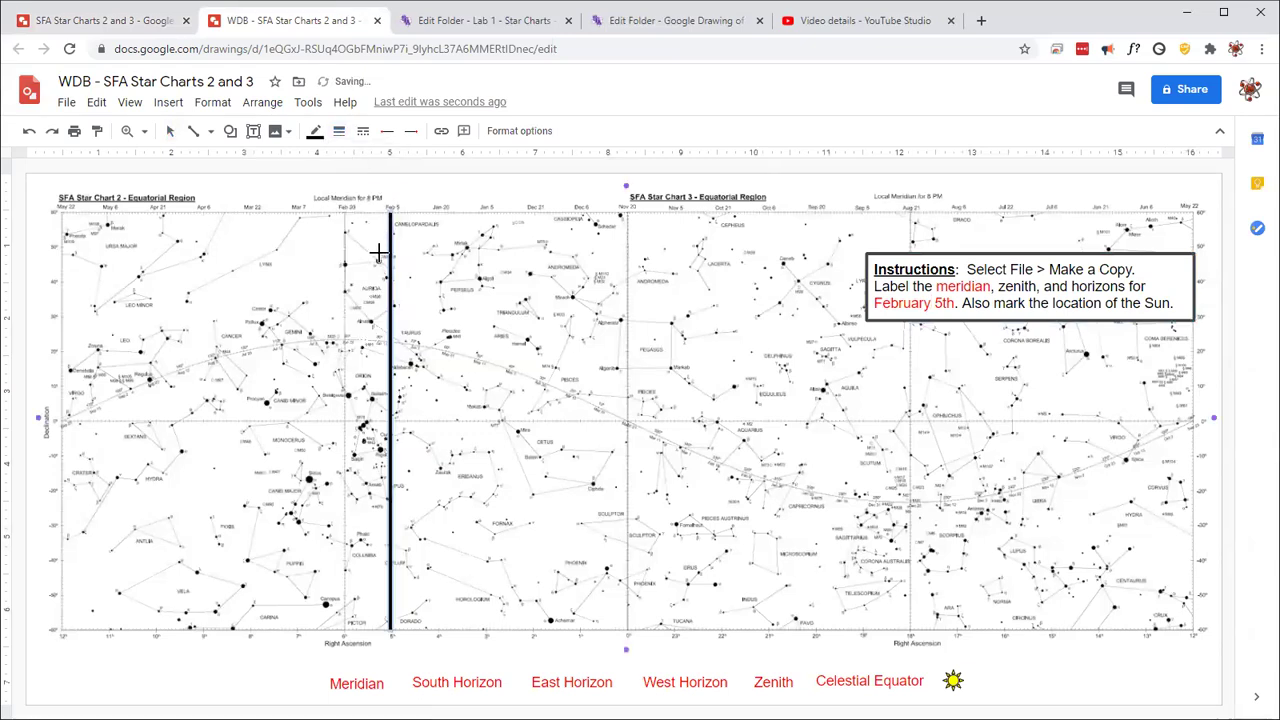
left_click(316, 133)
left_click(339, 206)
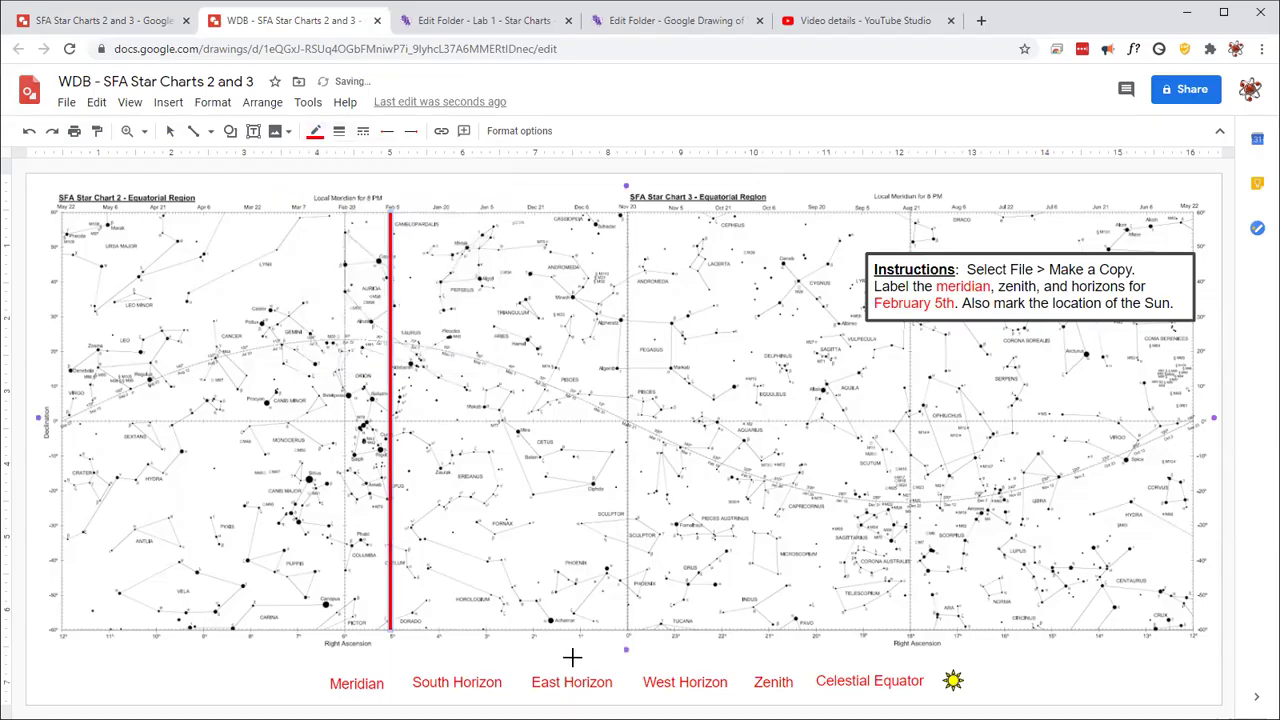
Delete the stray diagonal line and place the red Meridian label at the meridian's top.
mouse_move(376, 687)
left_mouse_down()
mouse_move(420, 718)
mouse_move(440, 494)
mouse_move(500, 557)
left_mouse_up()
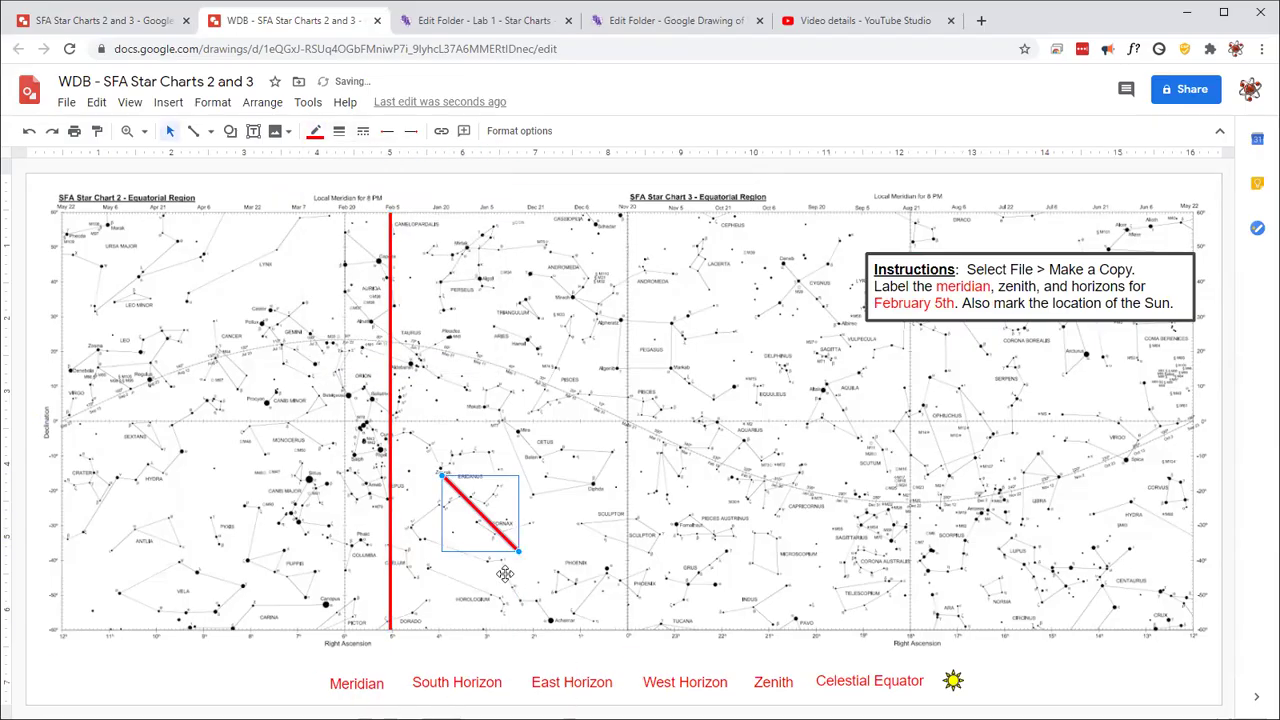
key("Delete")
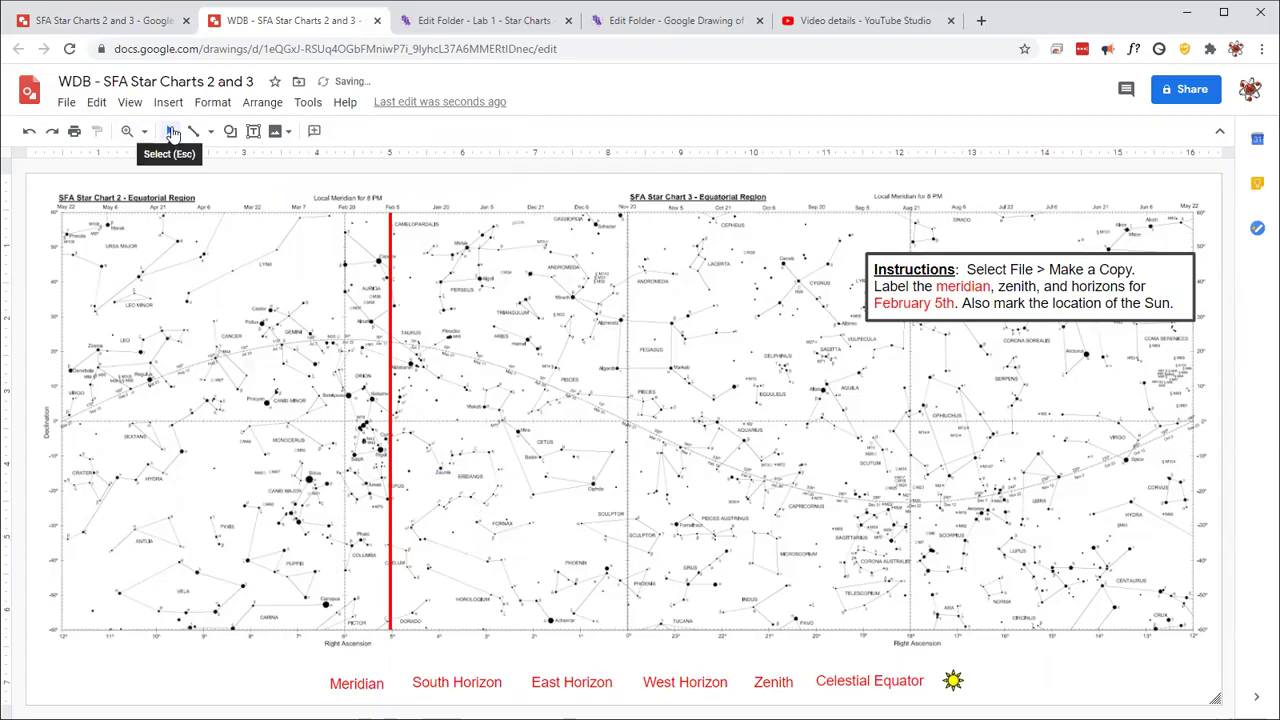
left_click_drag(372, 676, 408, 228)
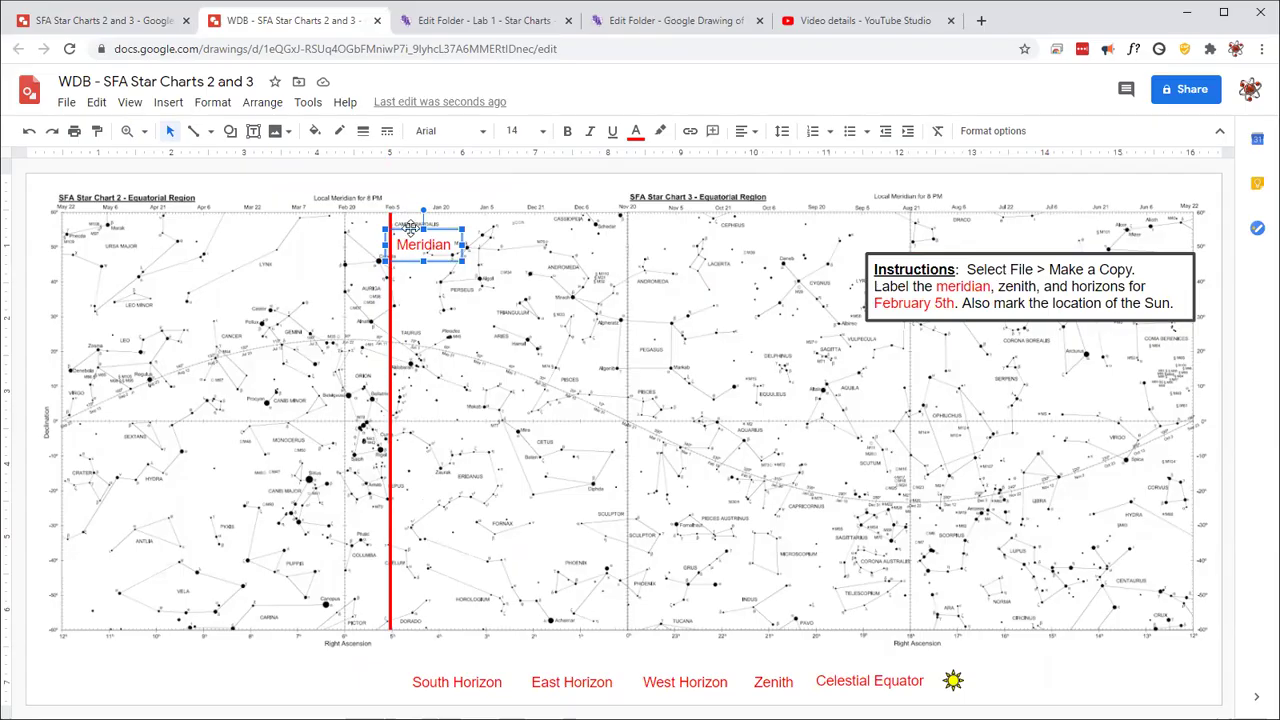
left_click_drag(412, 228, 433, 216)
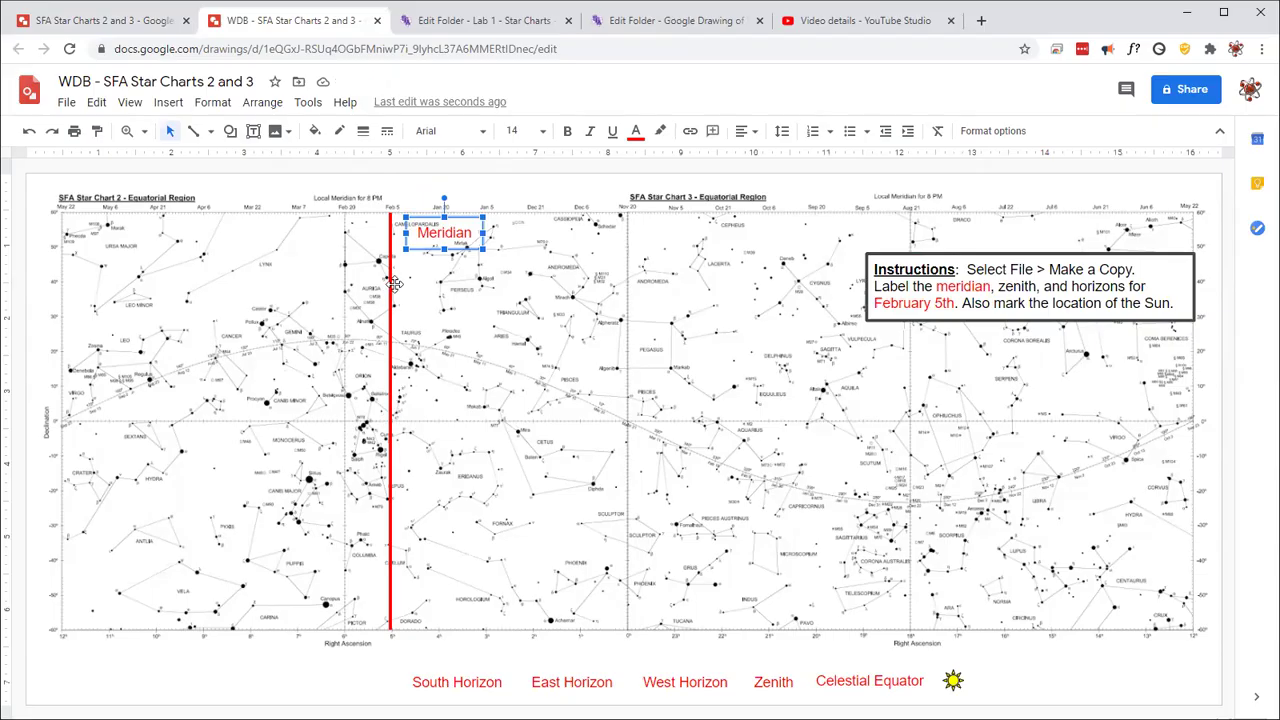
Add a small oval circle centred on the meridian line in the chart's upper half.
left_click(230, 131)
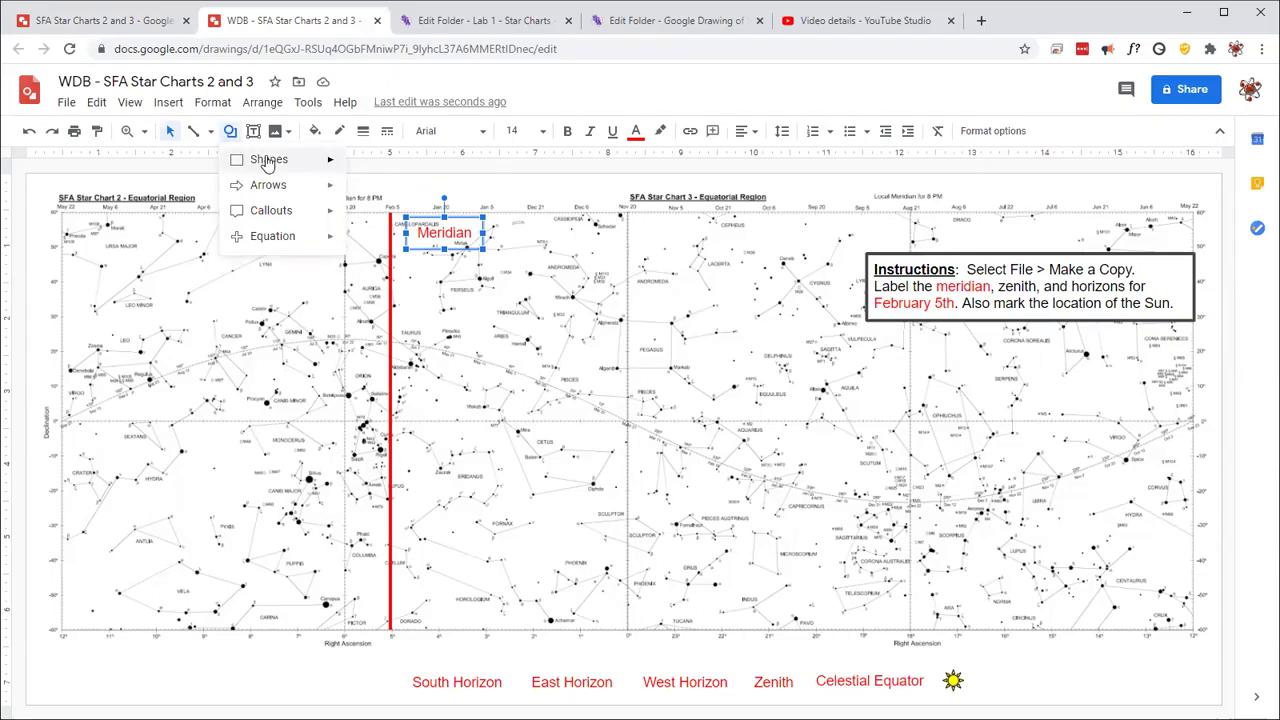
mouse_move(272, 163)
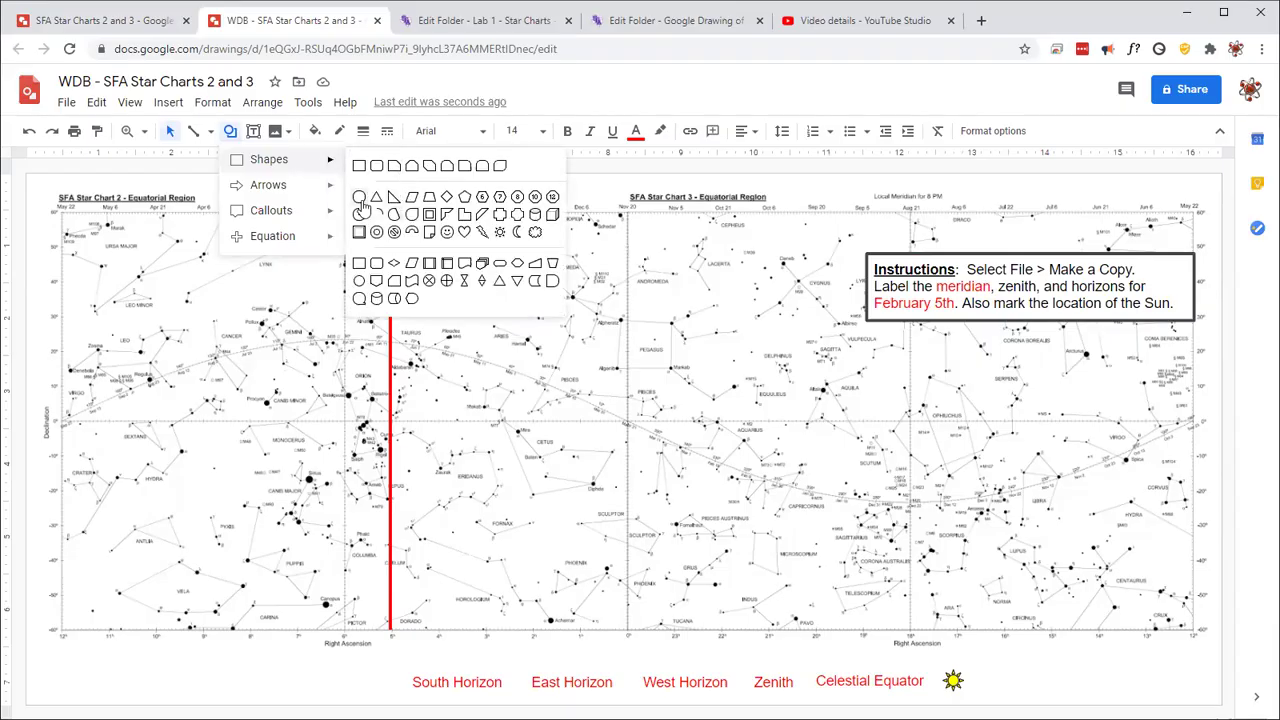
left_click(361, 200)
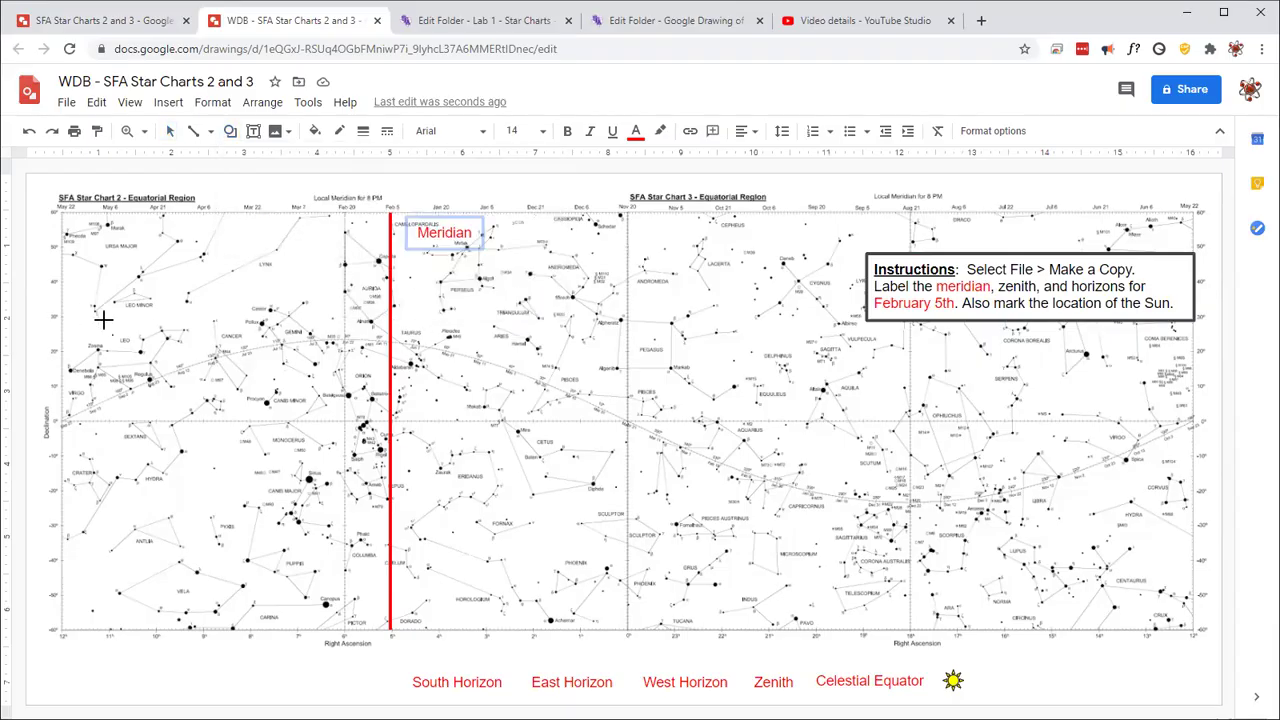
left_click(393, 323)
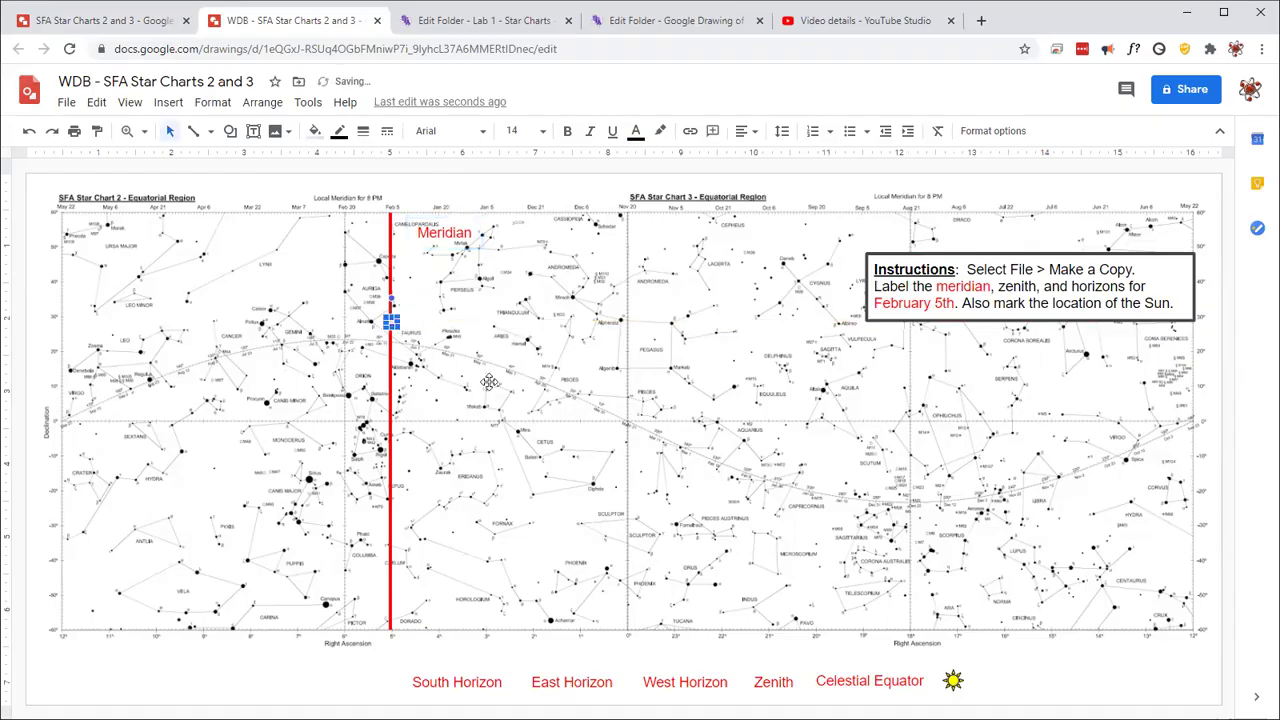
key("Up")
key("Up")
key("Up")
left_click(442, 376)
left_click(391, 320)
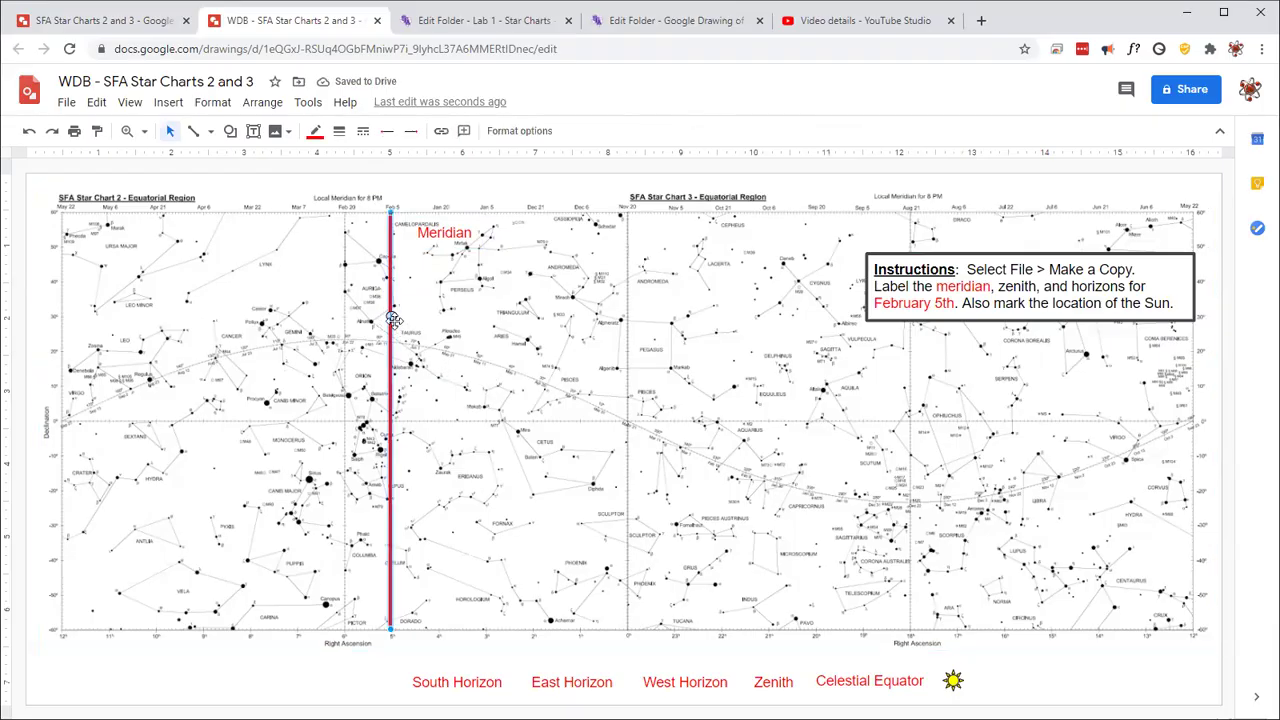
left_click(393, 319)
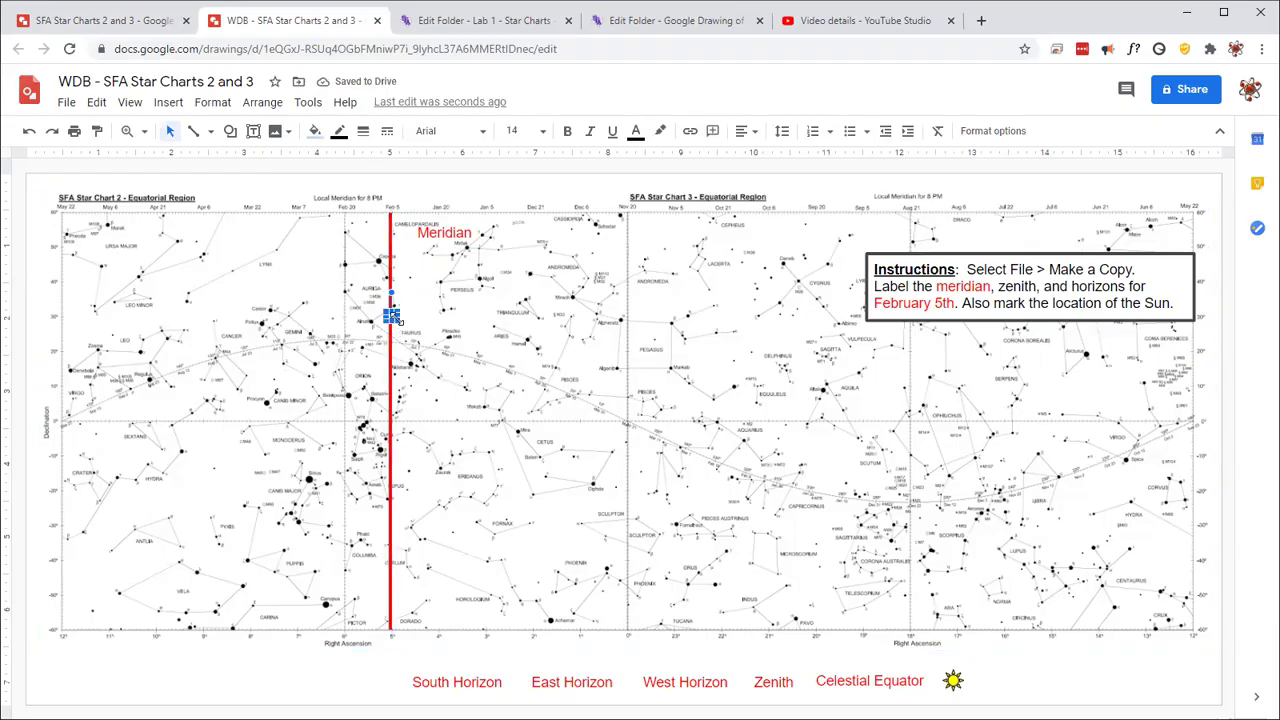
left_click_drag(393, 318, 390, 318)
left_click(400, 325)
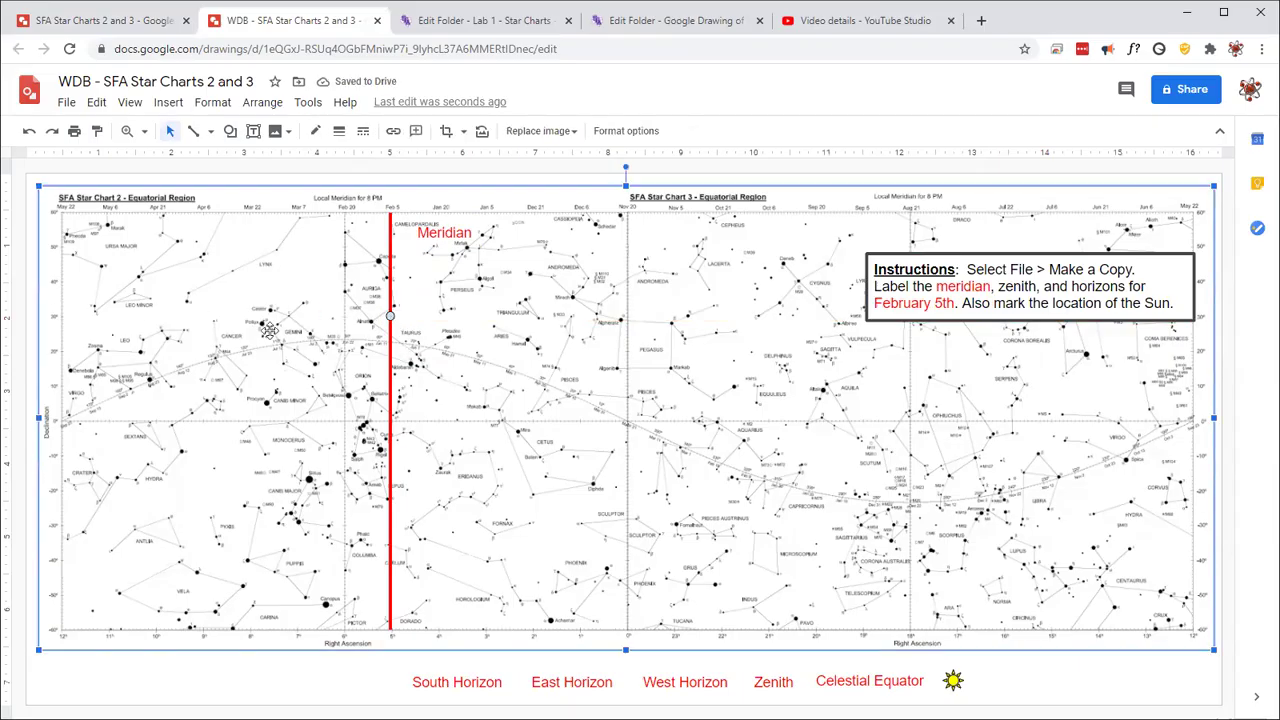
Place the Zenith label beside the circle and snug the Meridian label against the line.
left_click(765, 683)
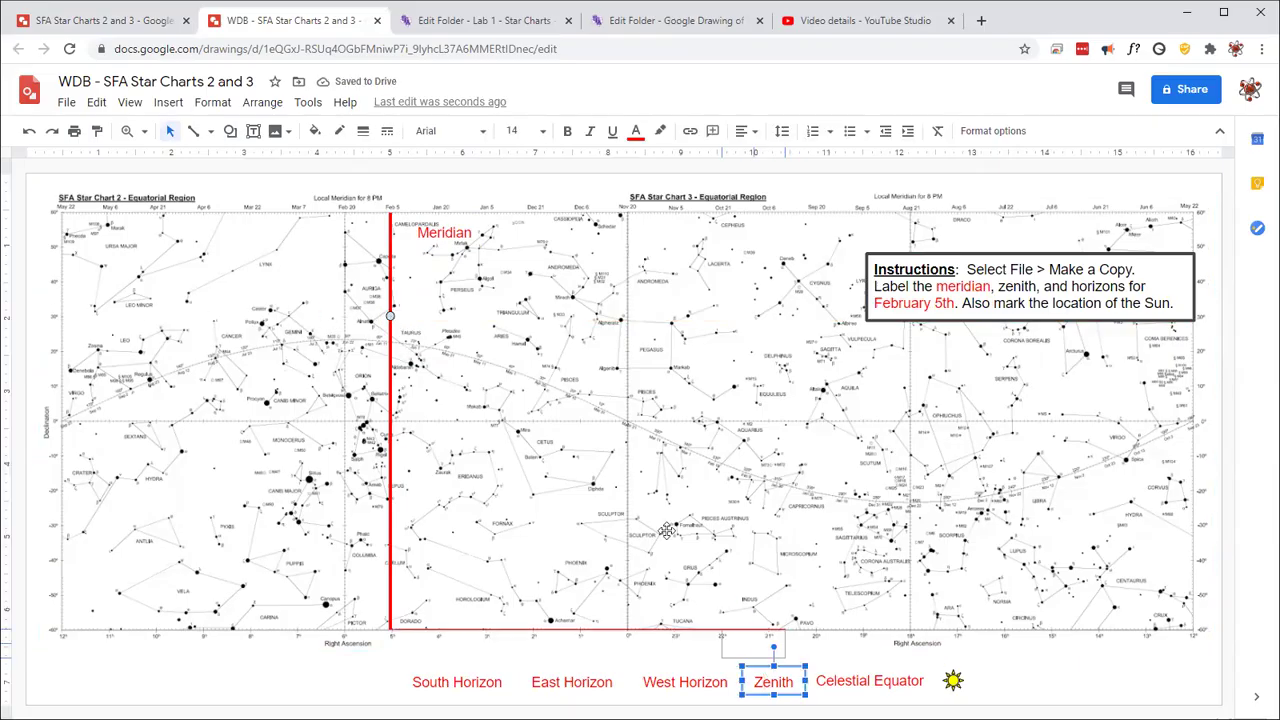
left_click_drag(765, 683, 425, 300)
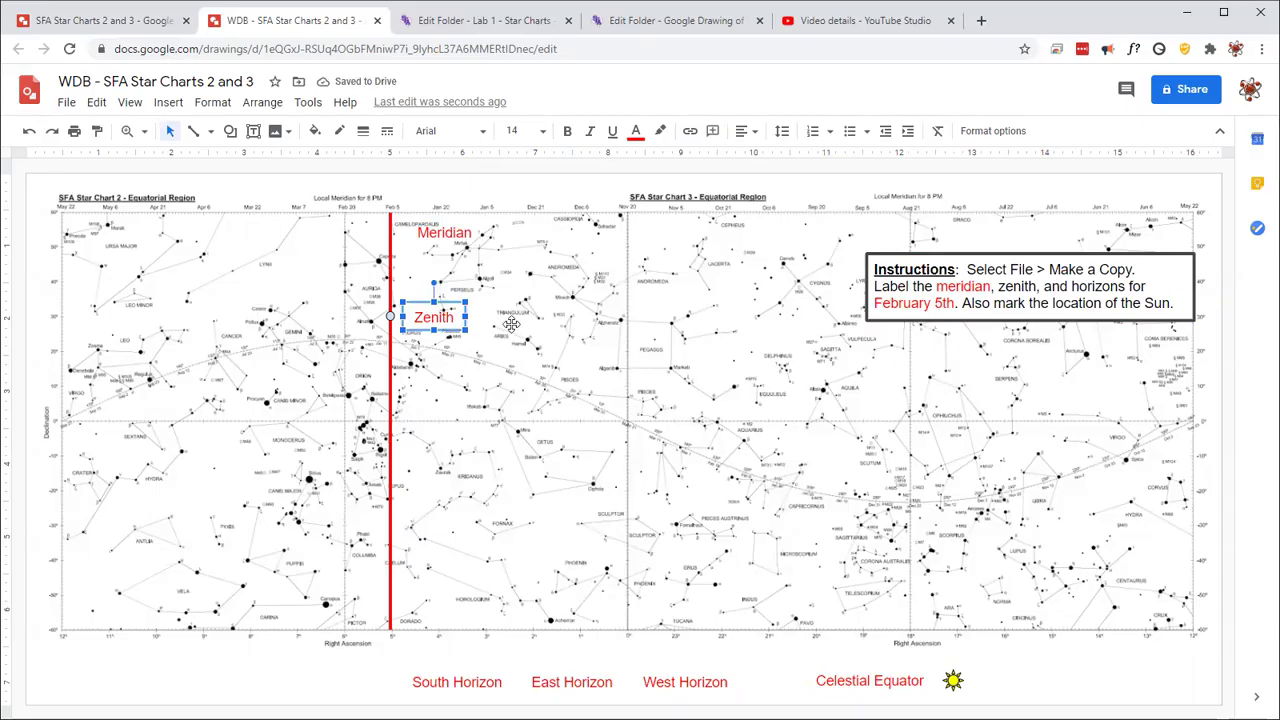
left_click_drag(445, 233, 425, 238)
left_click(424, 329)
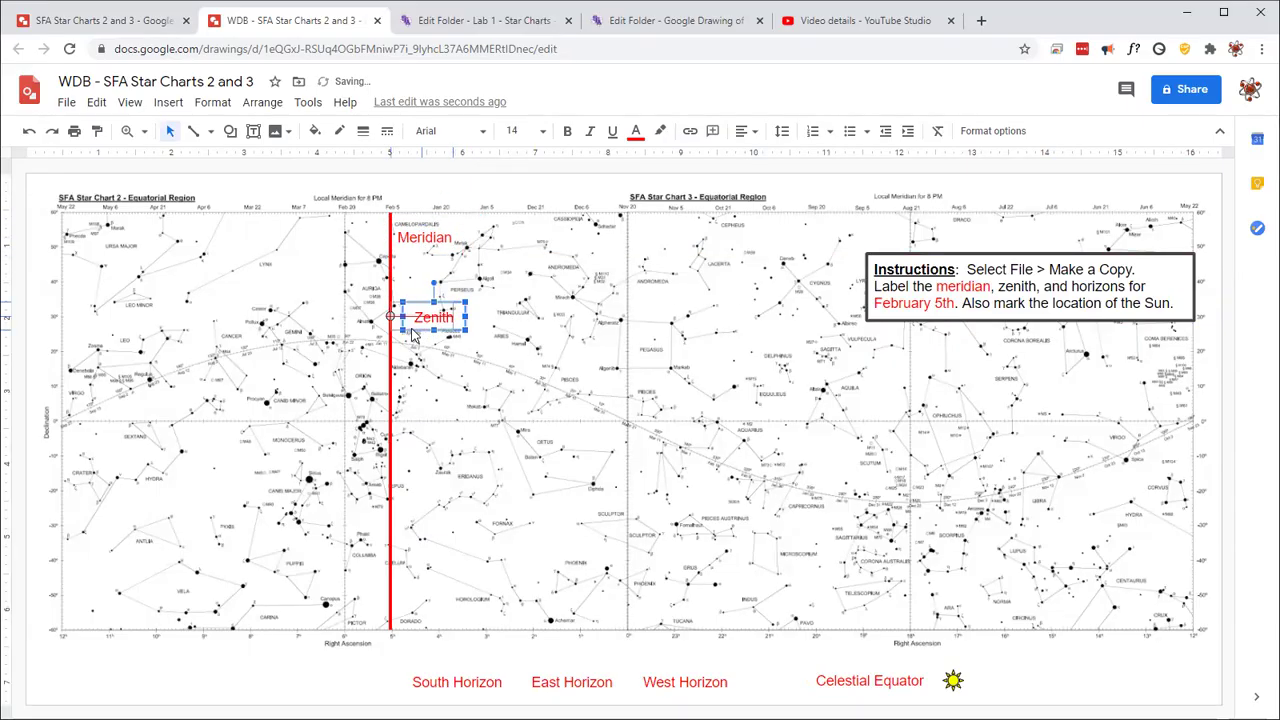
left_click_drag(420, 337, 408, 337)
left_click(449, 477)
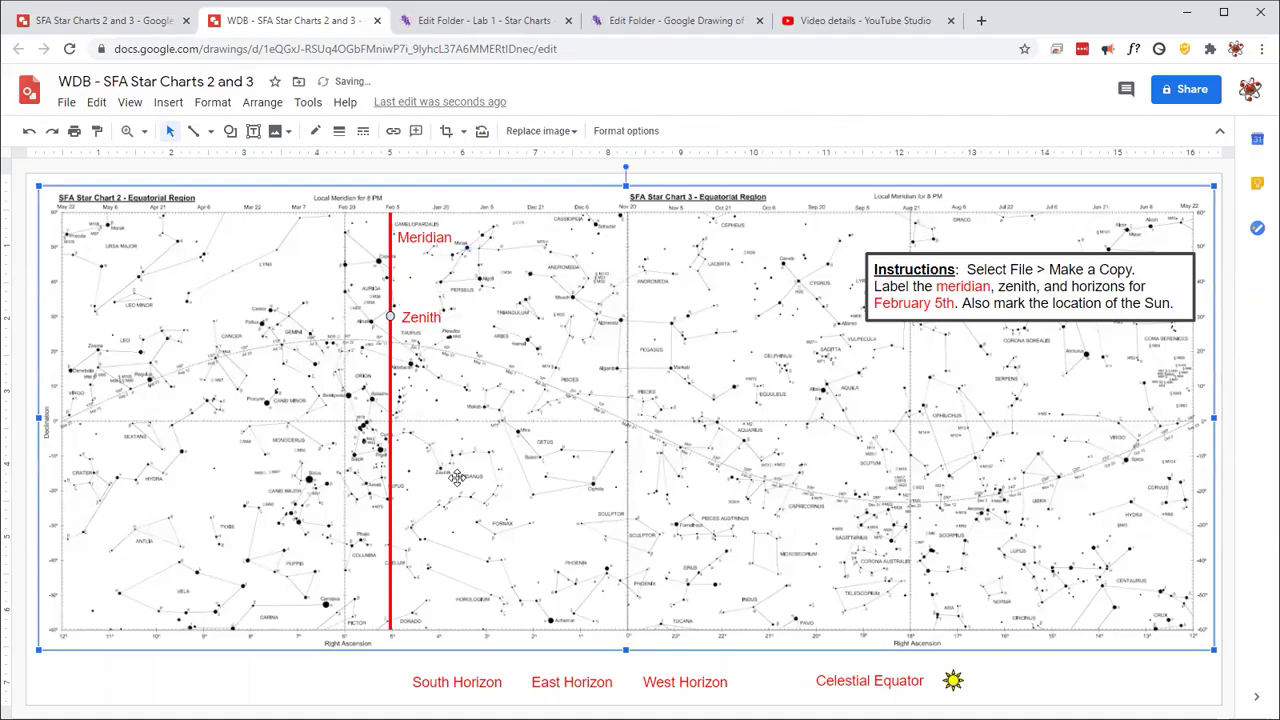
Color the word 'zenith' in the instructions red.
double_click(1032, 287)
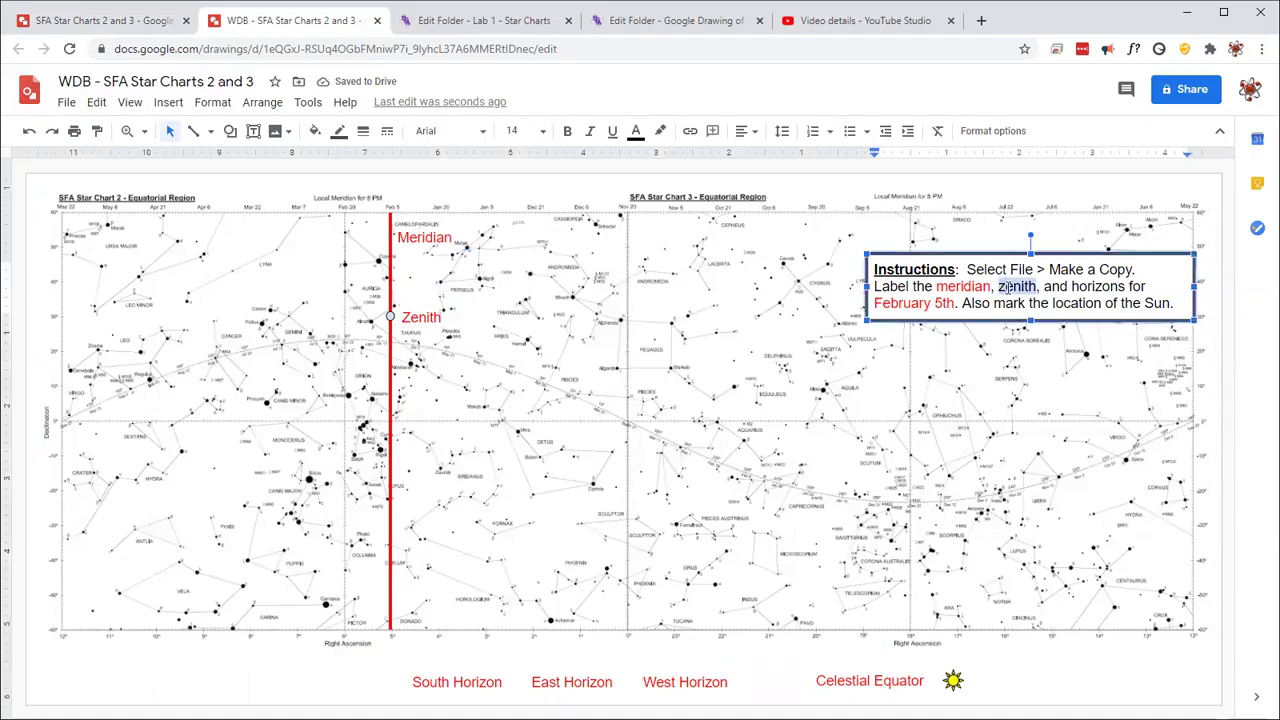
left_click(636, 133)
left_click(659, 180)
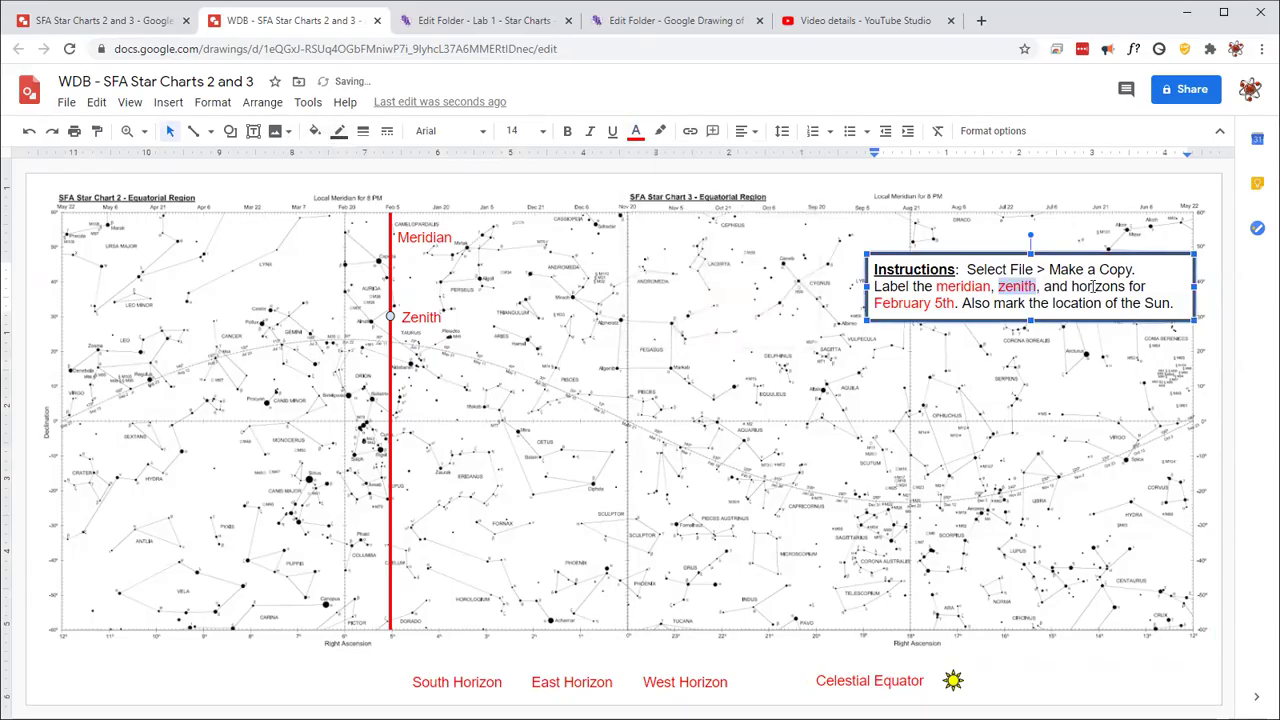
Move the South Horizon label up to the foot of the meridian line.
double_click(1092, 287)
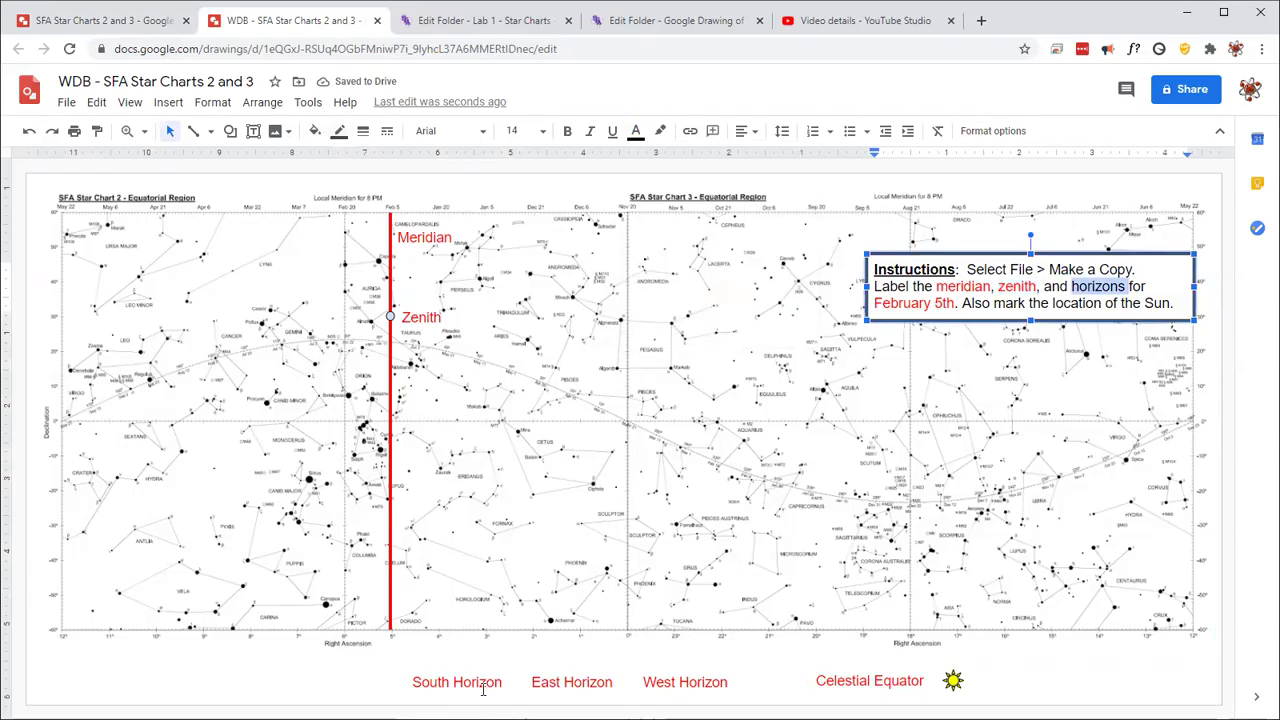
left_click(449, 679)
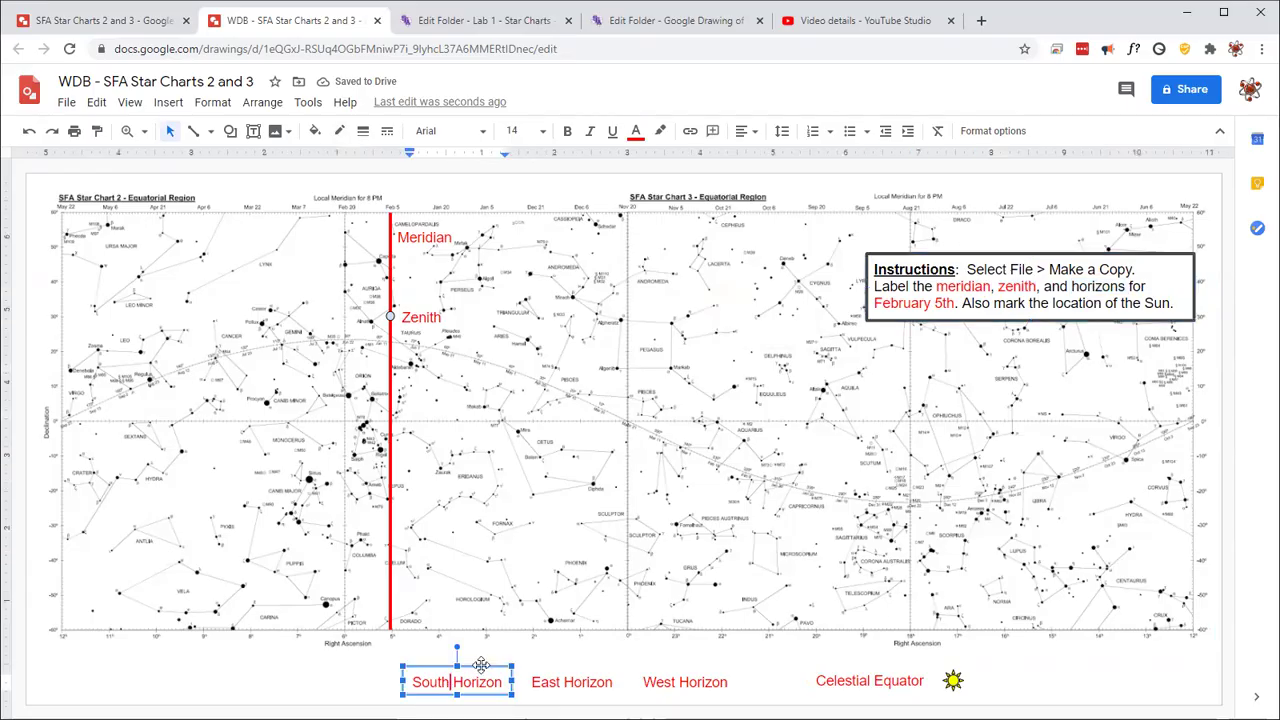
left_click_drag(478, 663, 410, 634)
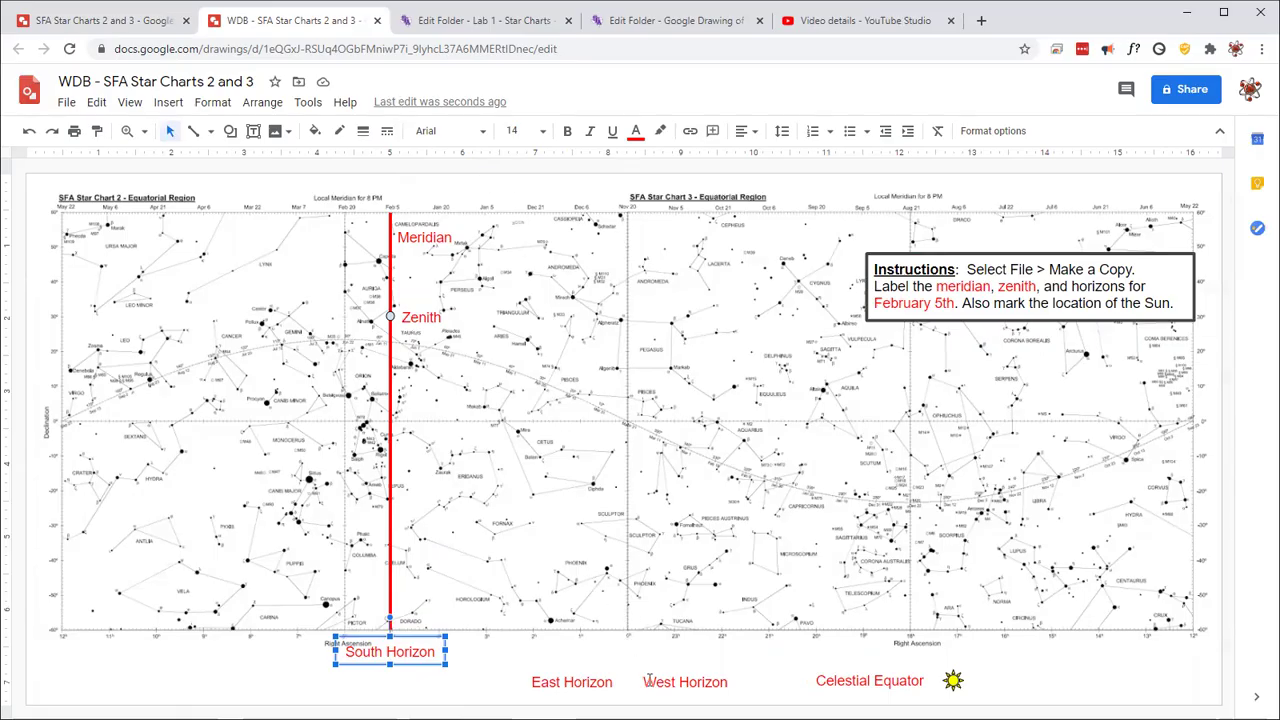
Bring the East Horizon and West Horizon labels closer together below the chart.
left_click(577, 681)
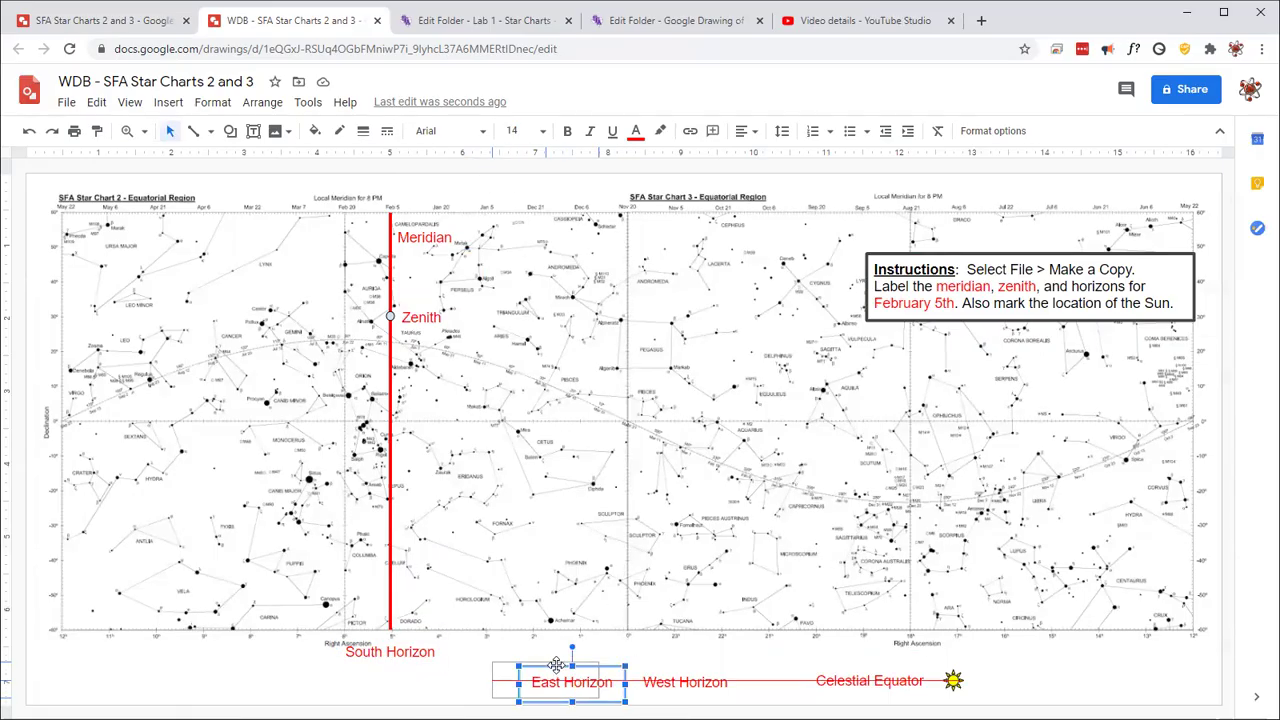
left_click_drag(556, 665, 556, 662)
left_click(679, 665)
left_click_drag(677, 665, 661, 664)
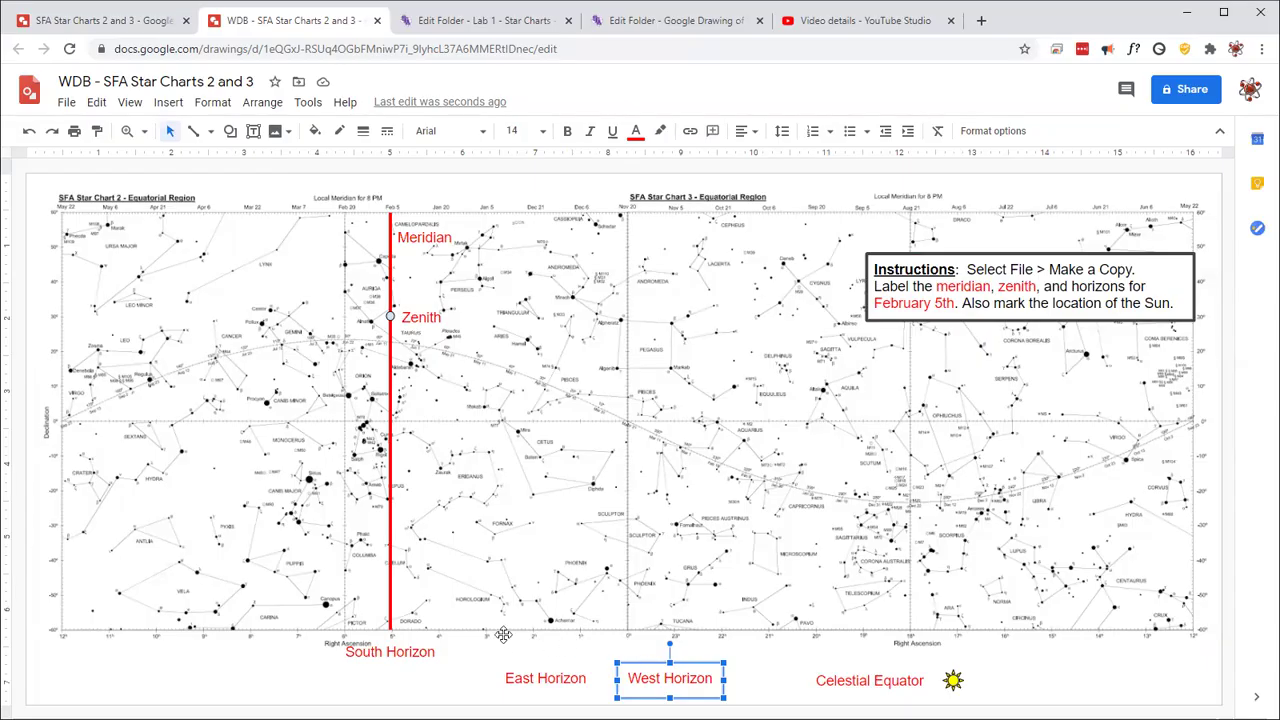
Draw a rectangle from the meridian's top across the chart's full height.
left_click(231, 133)
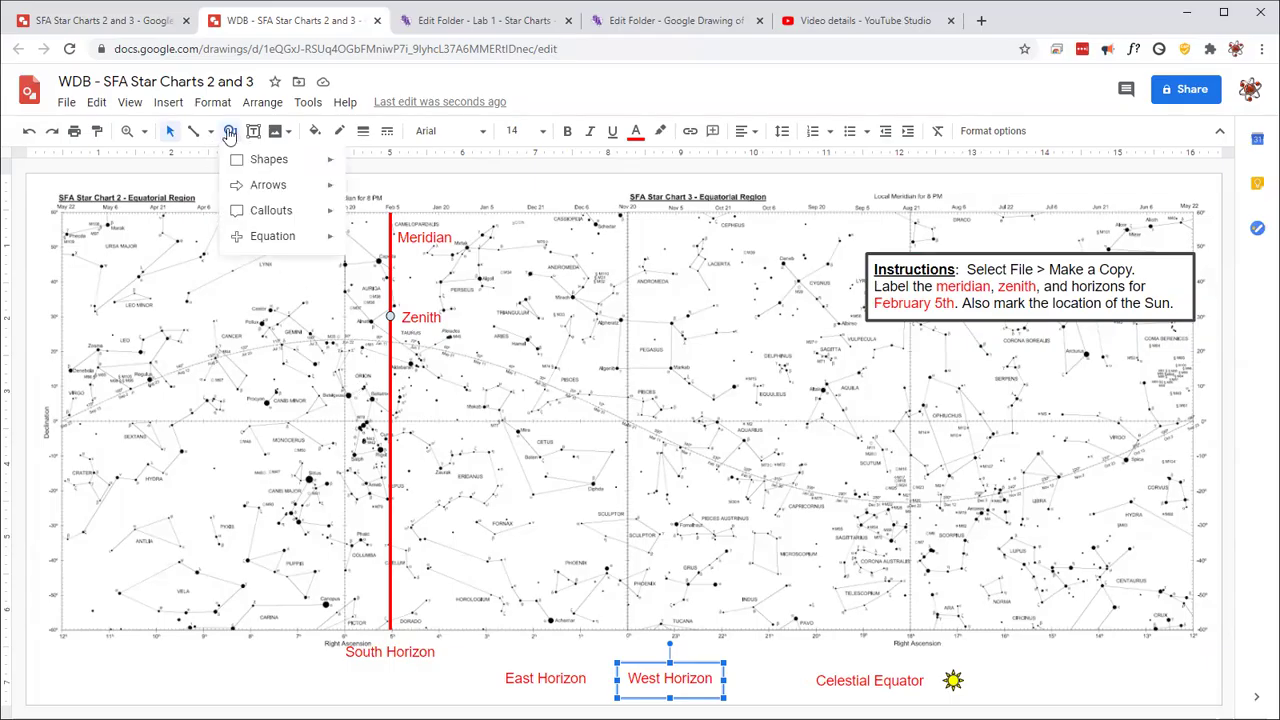
mouse_move(285, 167)
left_click(359, 165)
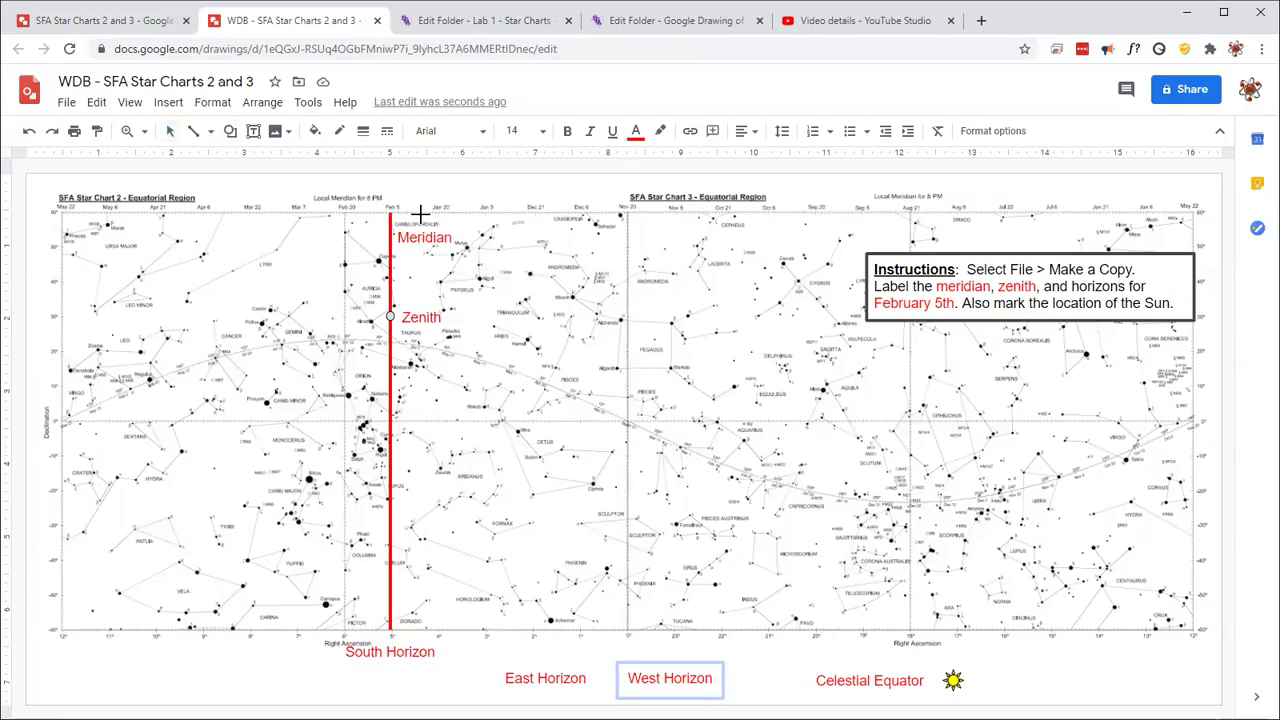
left_click_drag(390, 211, 674, 634)
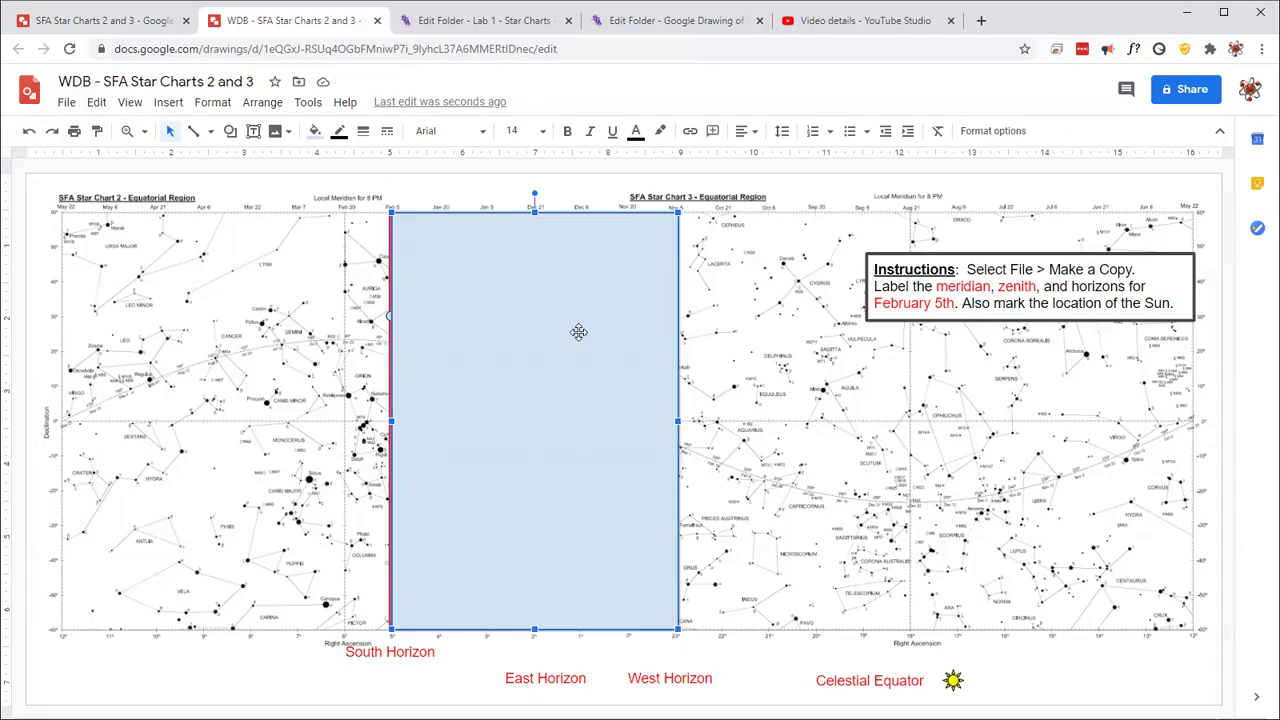
Give the rectangle a transparent fill and a red border.
left_click(314, 131)
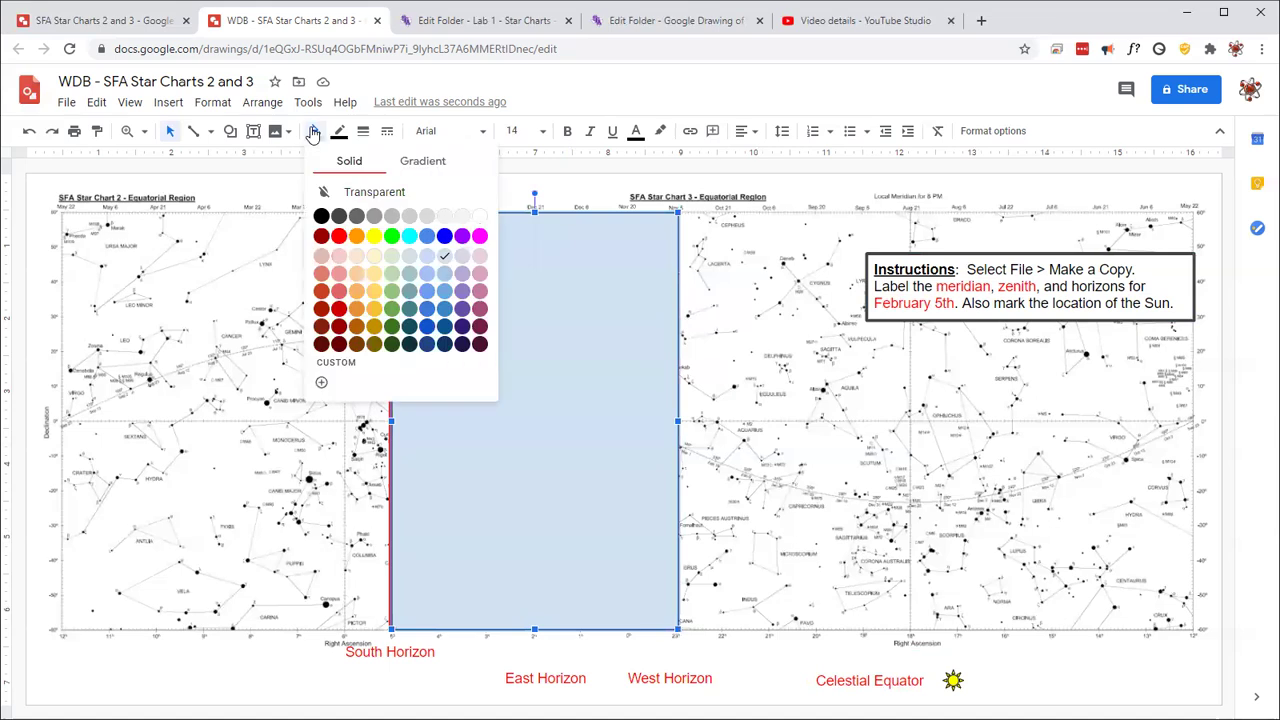
left_click(352, 193)
left_click(339, 133)
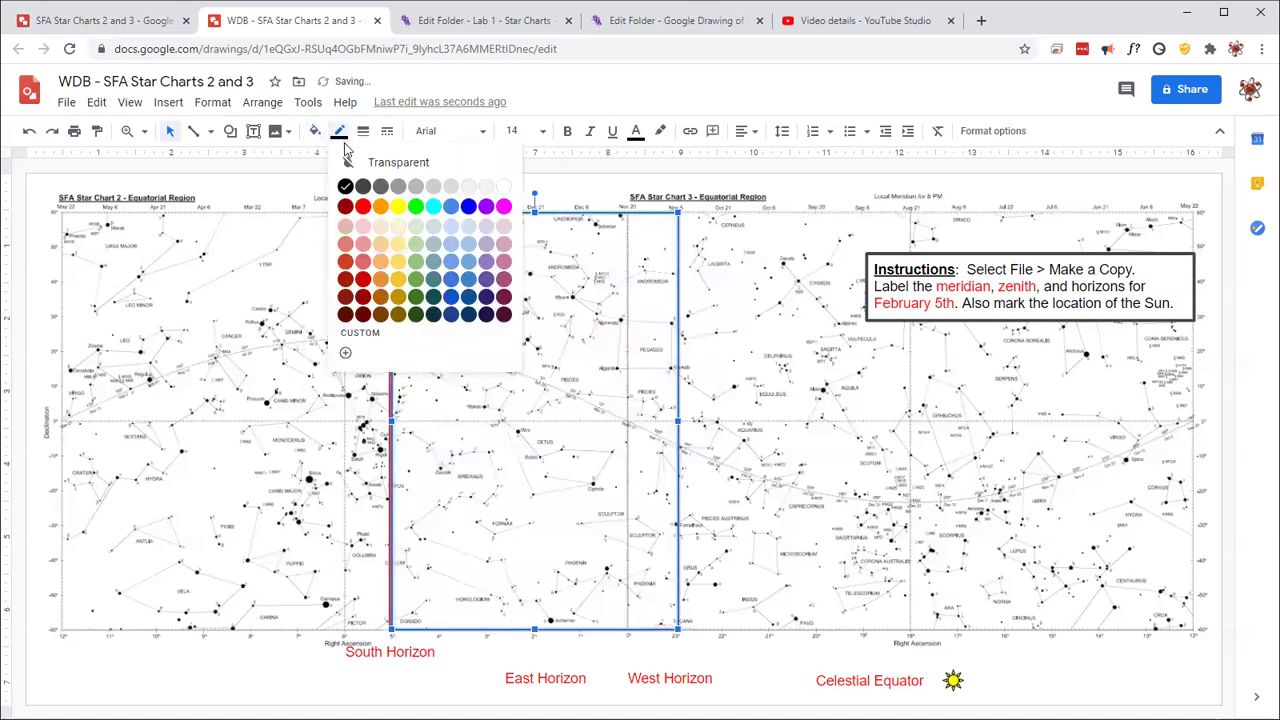
left_click(381, 233)
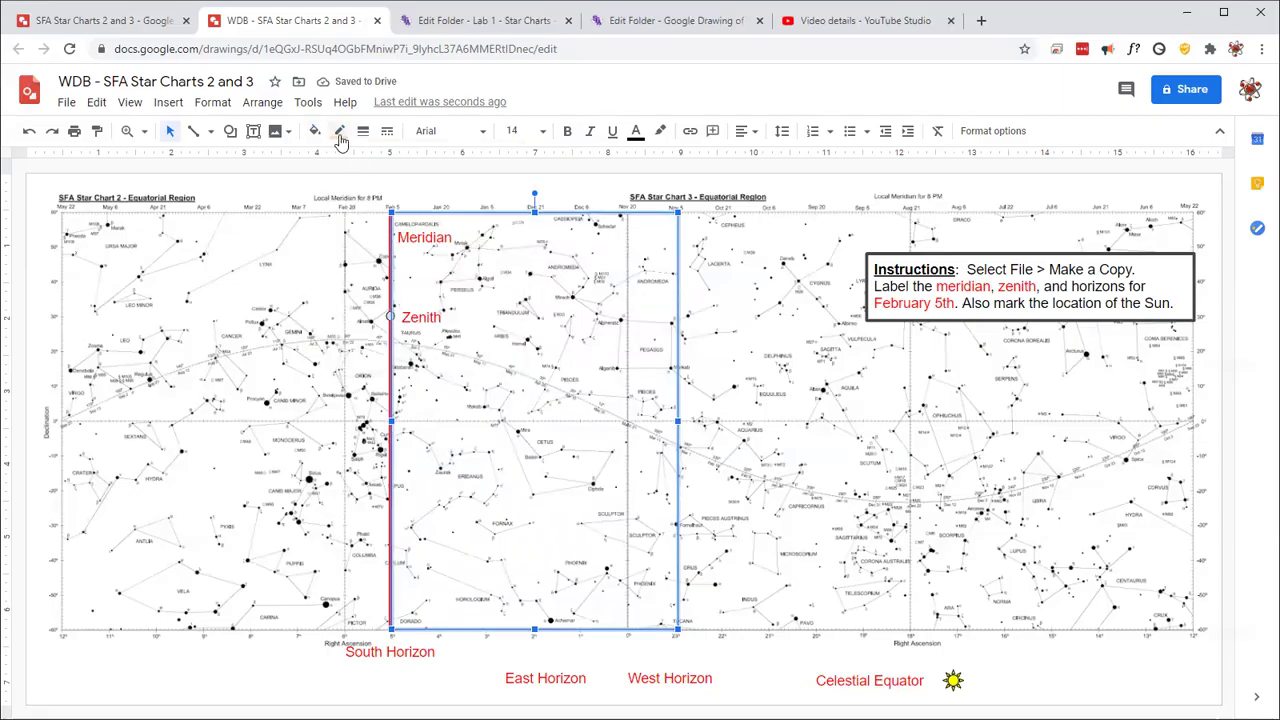
left_click(340, 131)
left_click(363, 207)
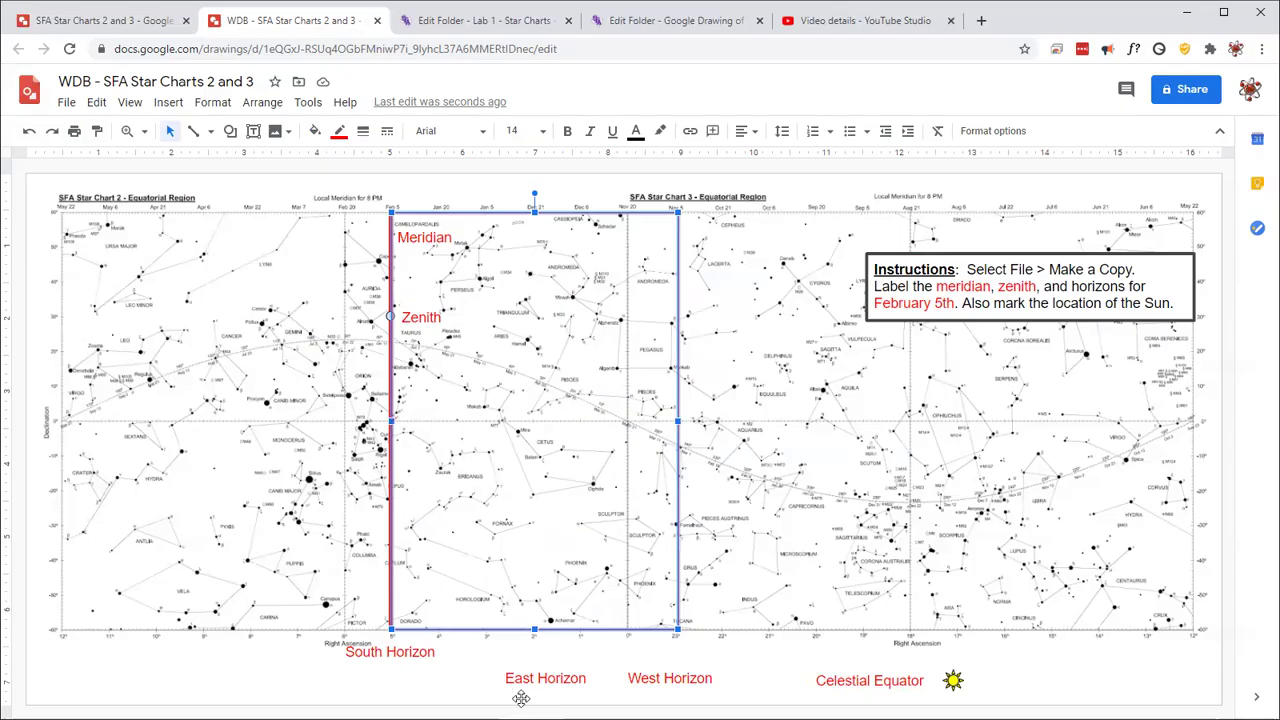
Place the West Horizon label vertically along the rectangle's right edge.
left_click_drag(651, 681, 710, 441)
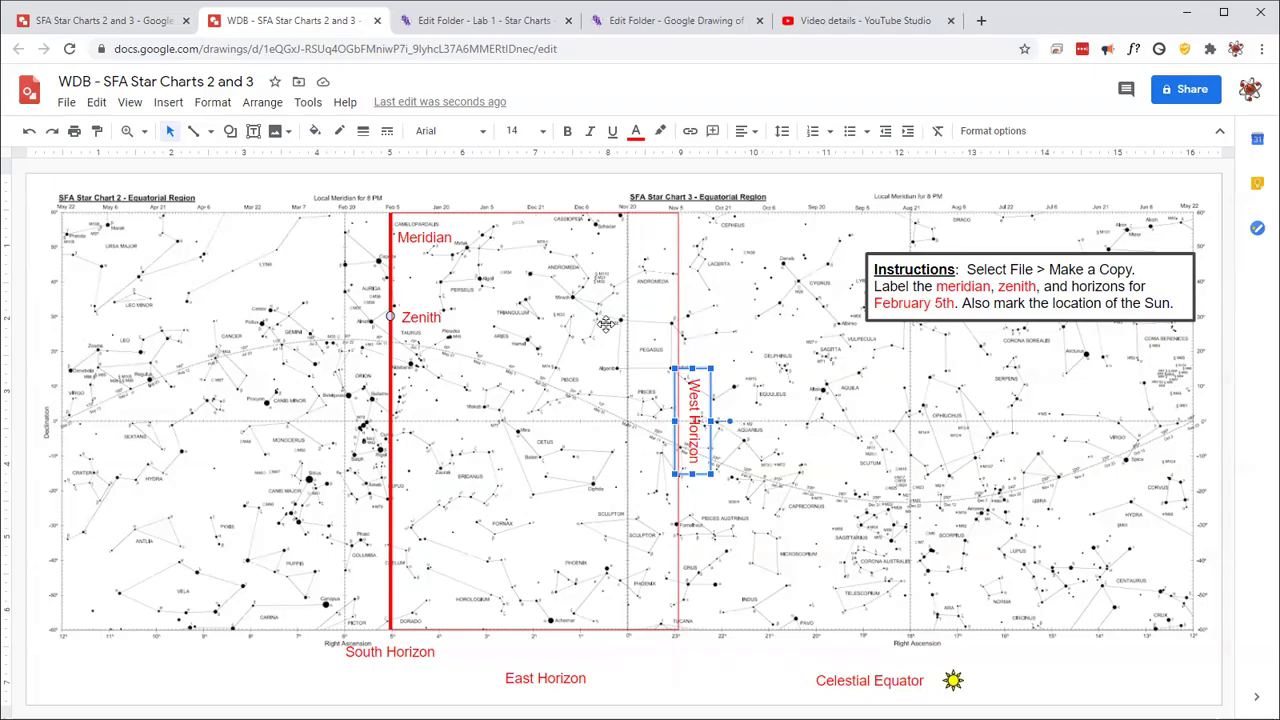
Stretch the red rectangle leftward to about Apr 6, centring the Feb 5 meridian.
left_click(231, 132)
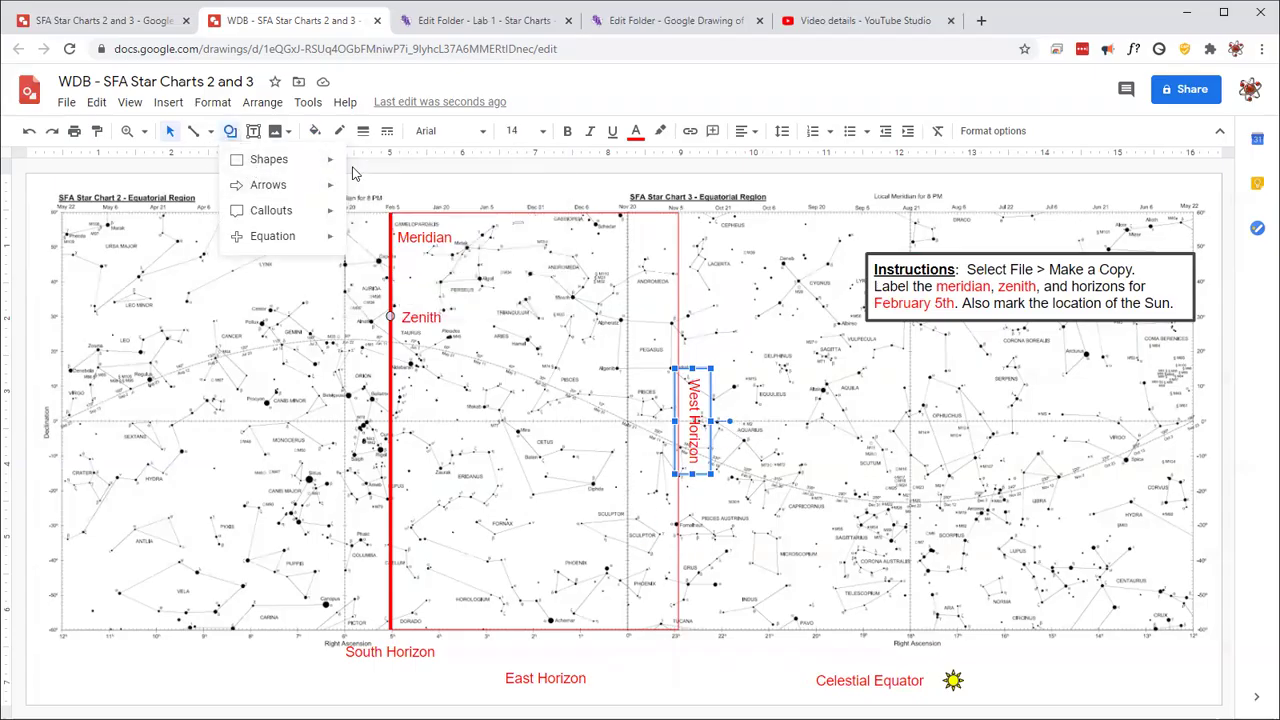
mouse_move(268, 159)
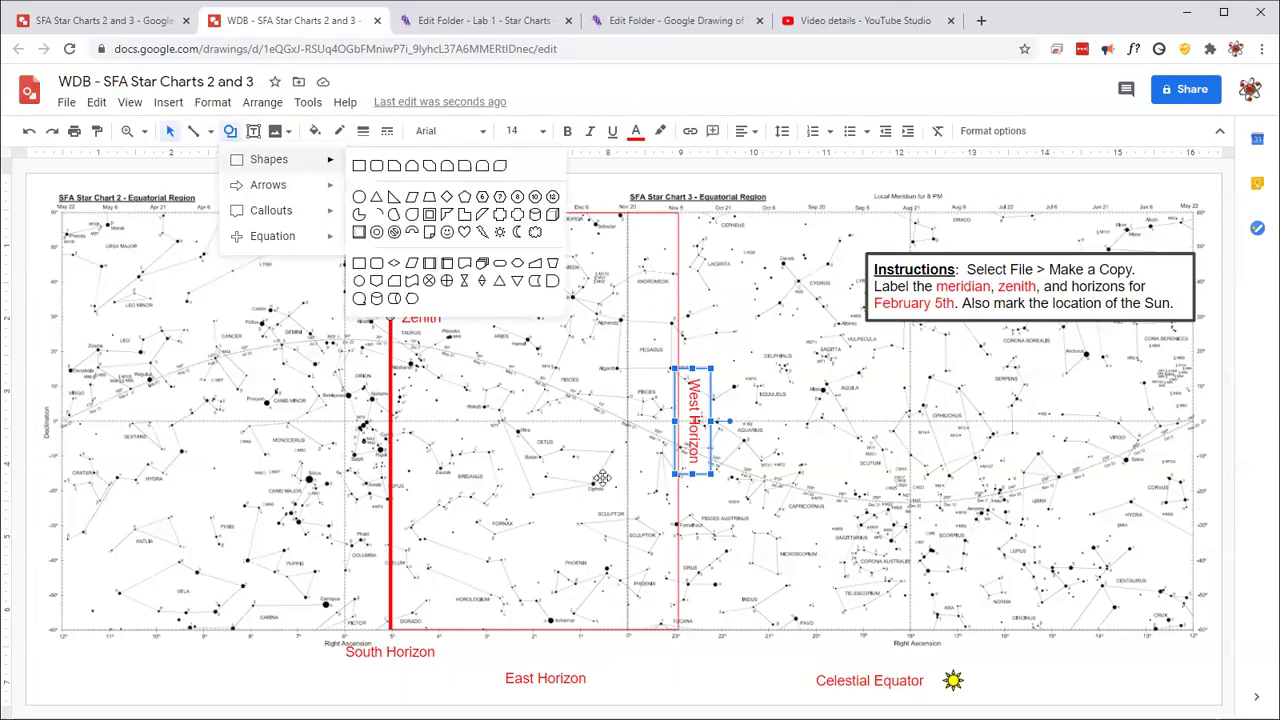
left_click(677, 509)
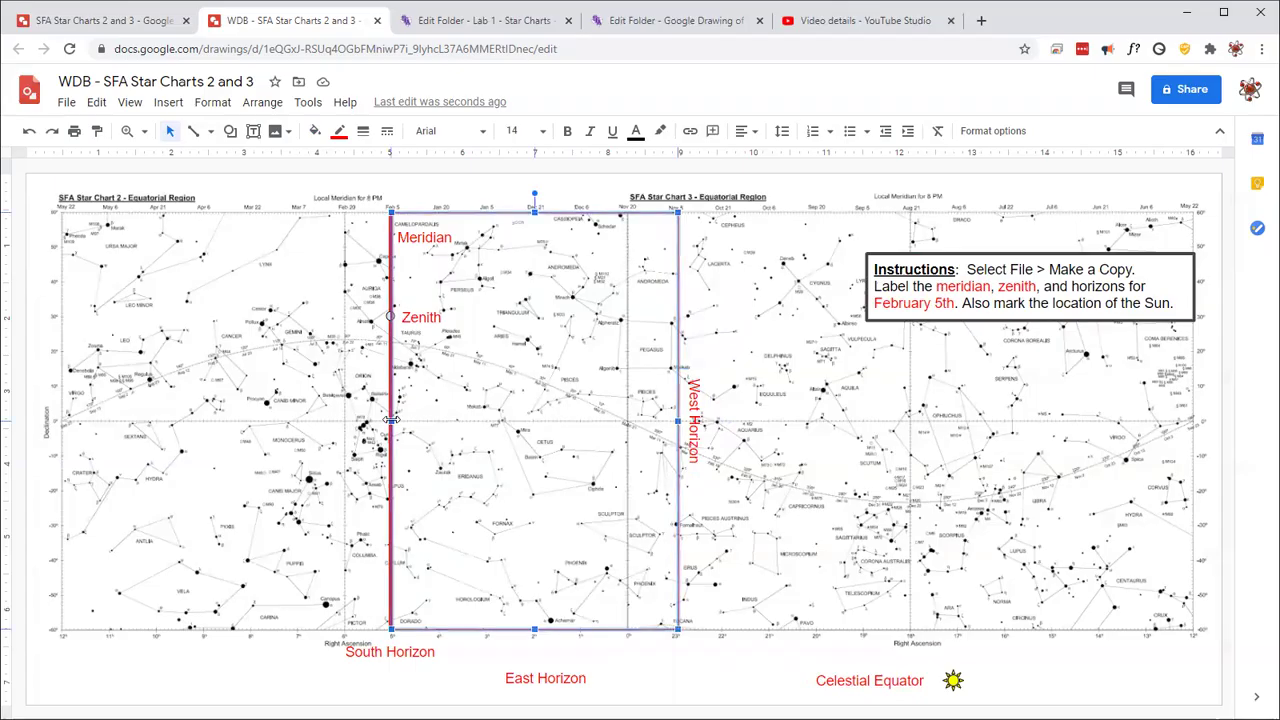
left_click_drag(391, 420, 108, 430)
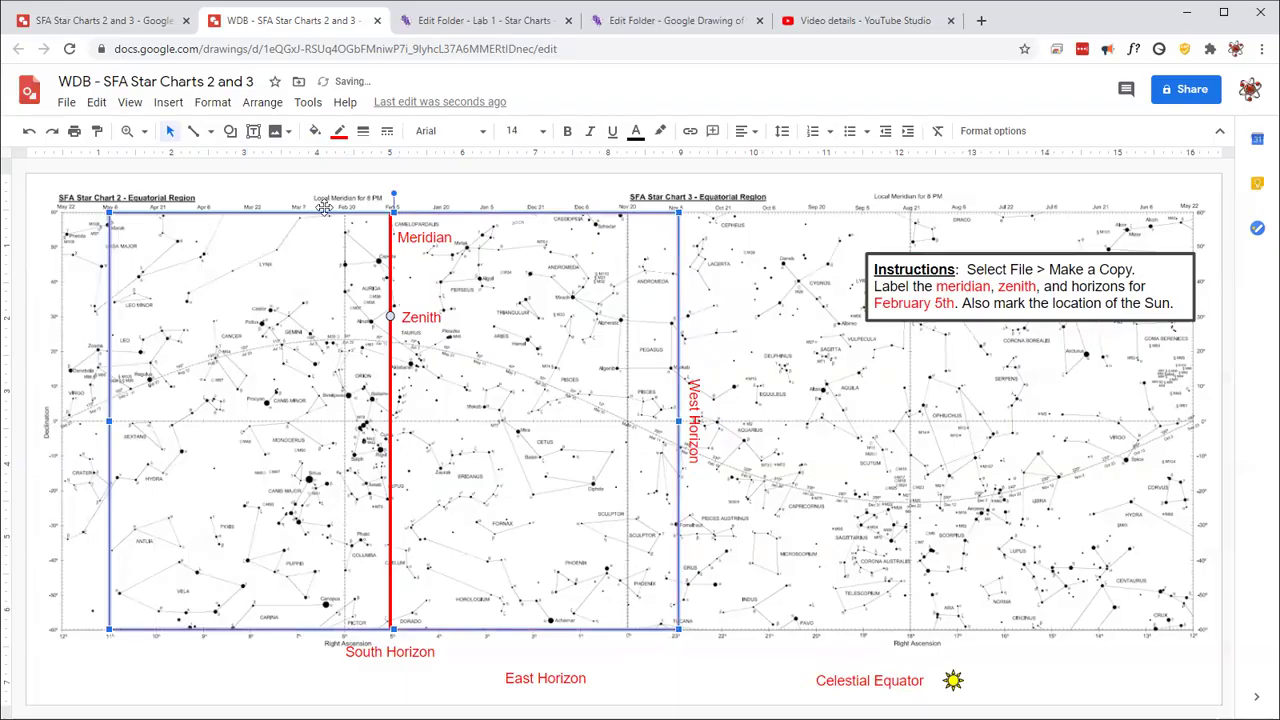
Set the red field-of-view rectangle's border weight to 4px and its dash style to dashed.
left_click(364, 131)
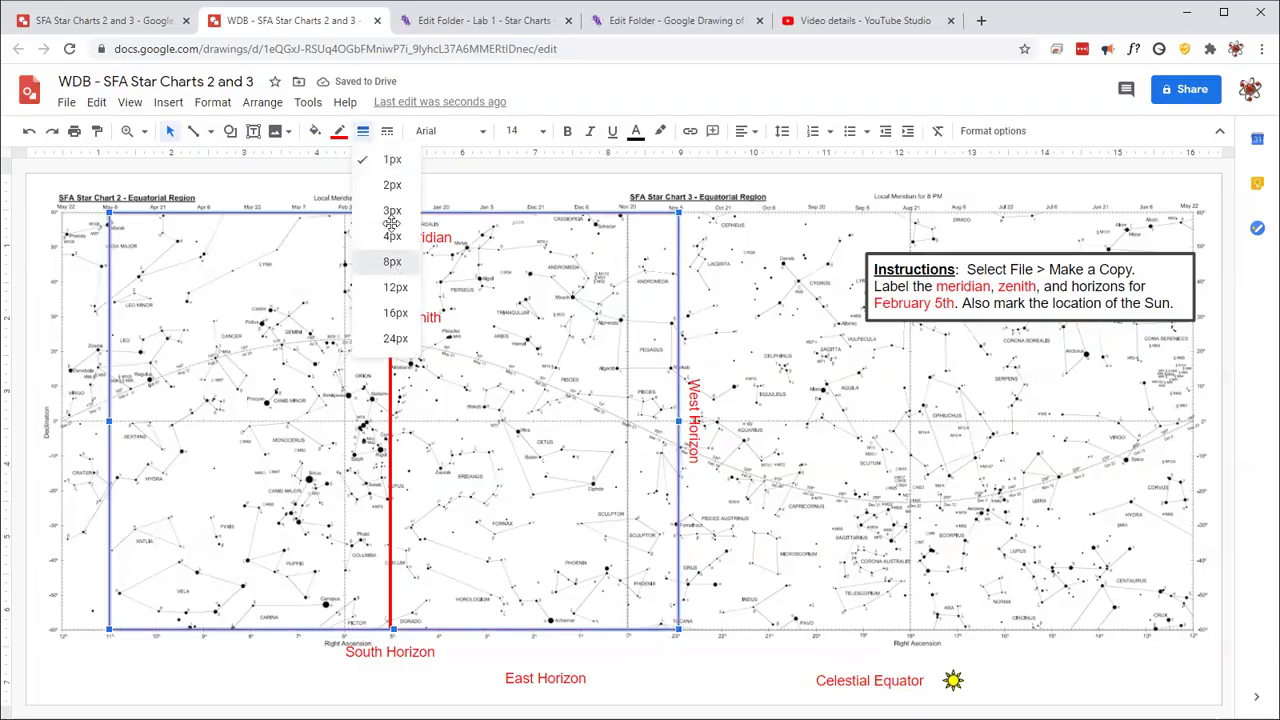
left_click(380, 264)
left_click(364, 134)
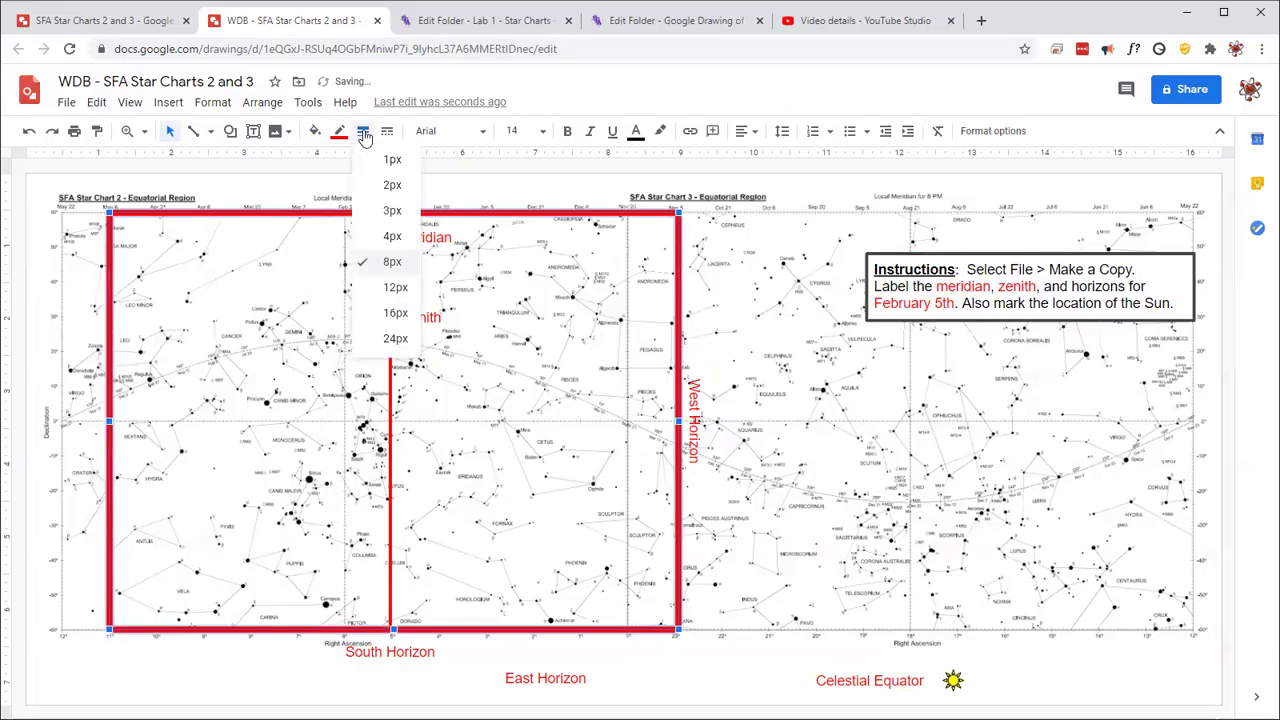
left_click(392, 236)
left_click(364, 134)
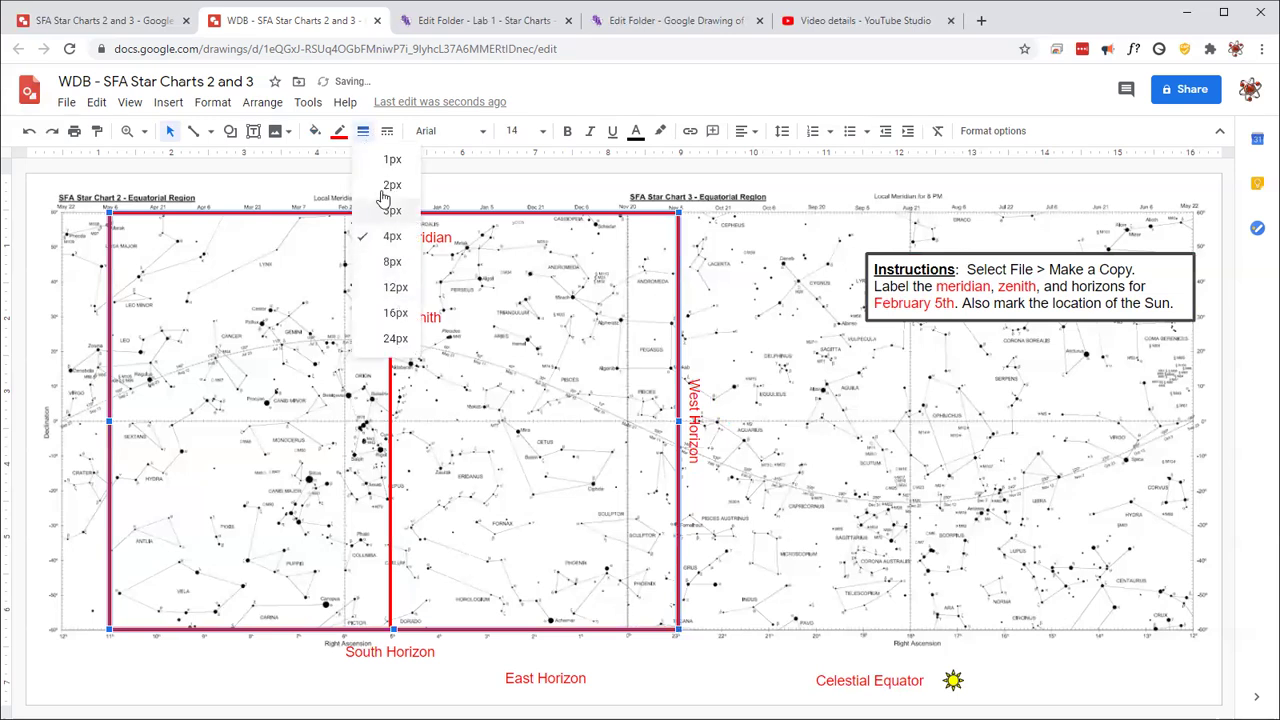
left_click(385, 131)
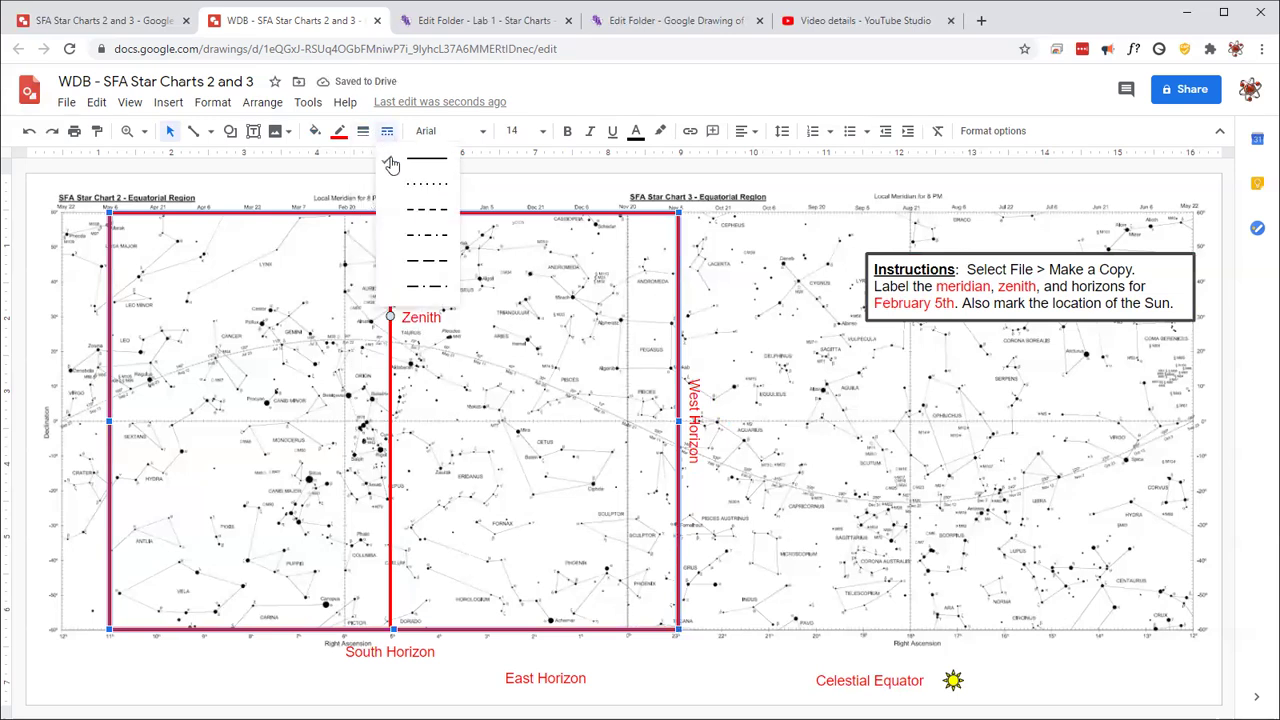
left_click(428, 210)
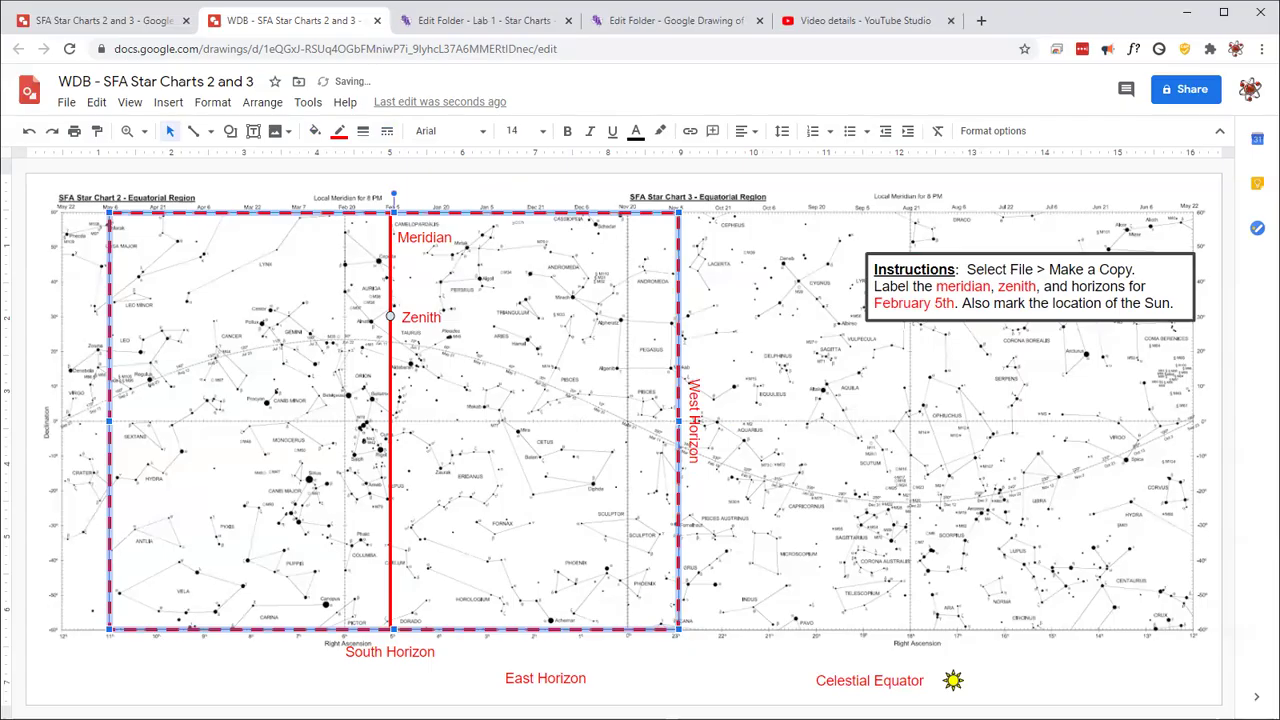
key("Escape")
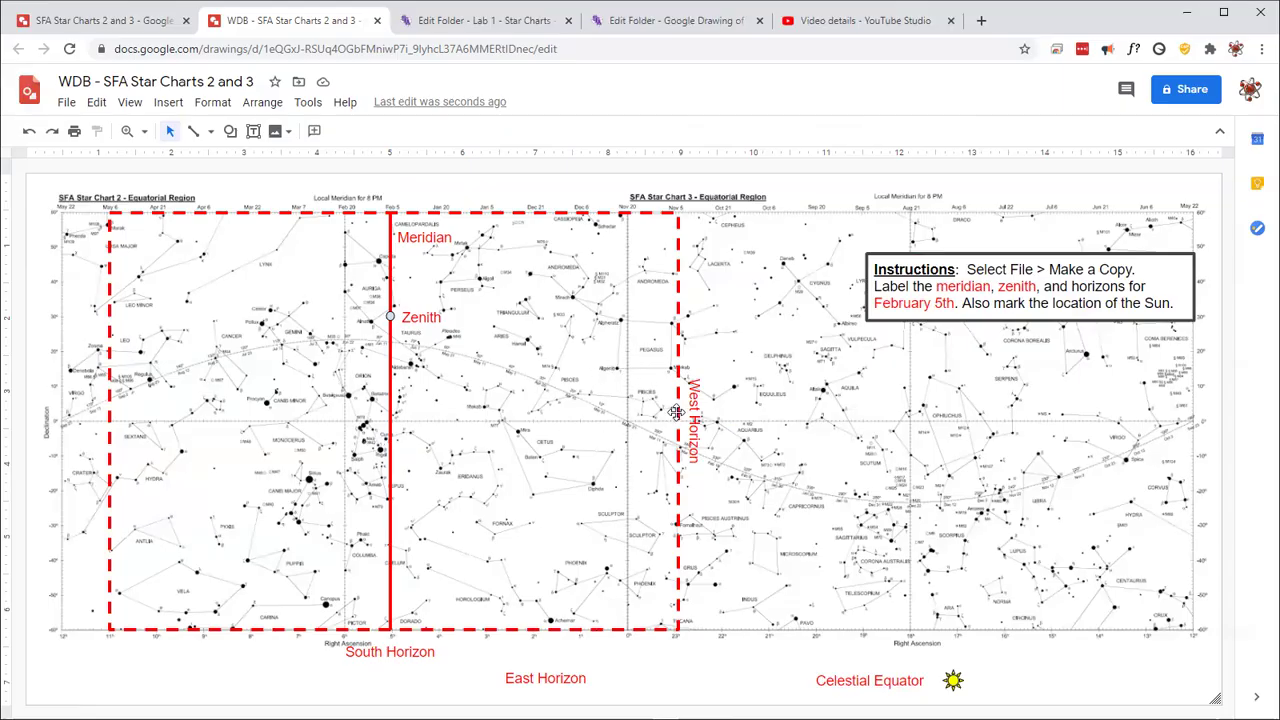
Rotate East Horizon upright against the dashed box's left edge, and move Celestial Equator onto the 0° line.
left_click(565, 668)
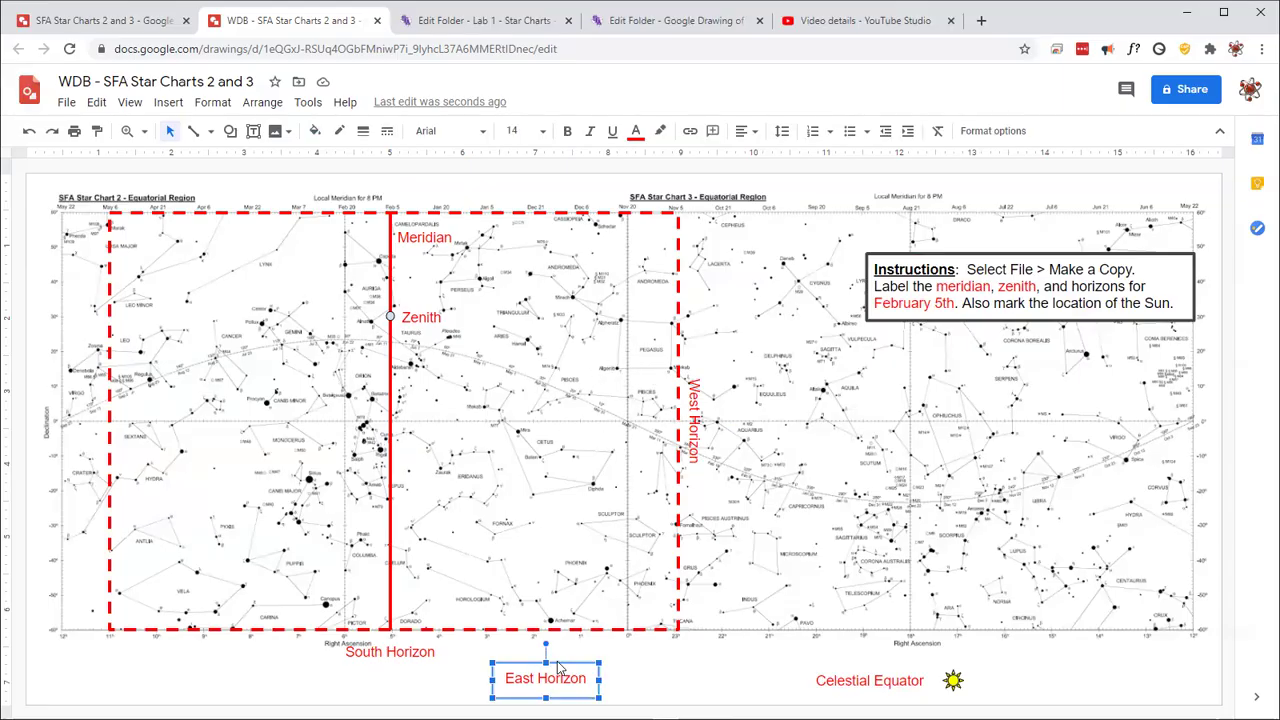
left_click_drag(543, 645, 522, 682)
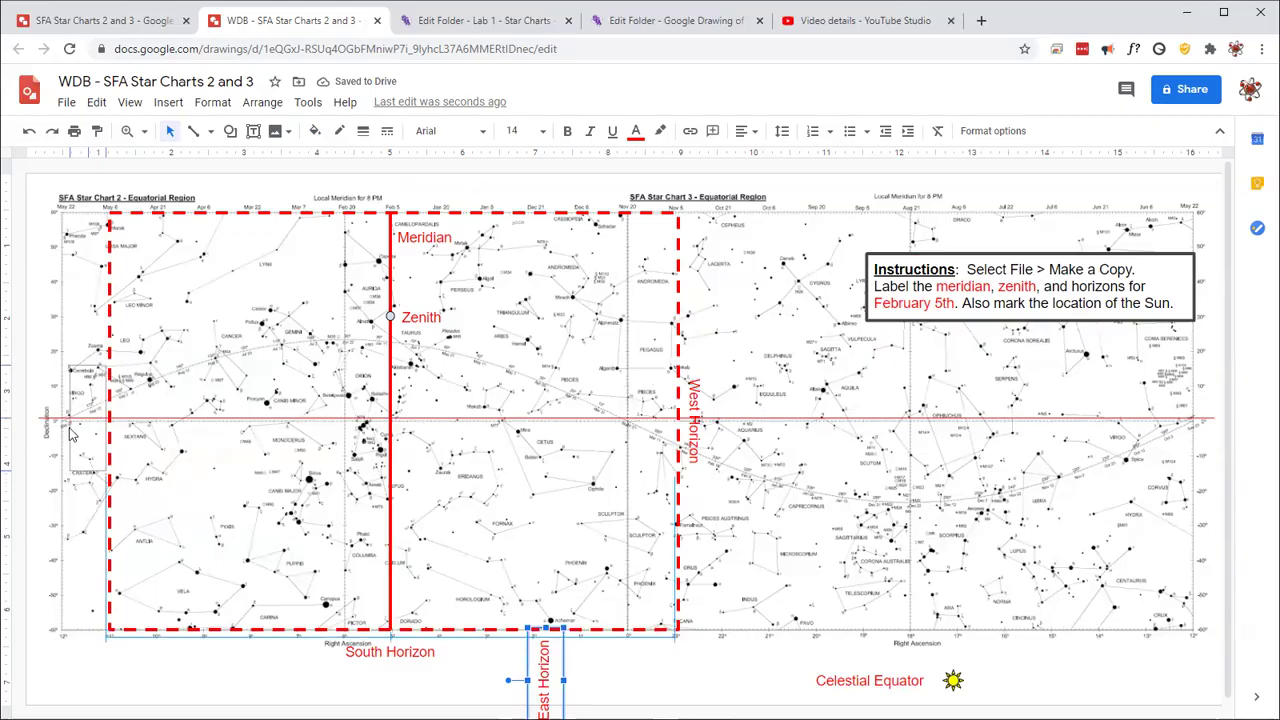
left_click_drag(540, 682, 82, 418)
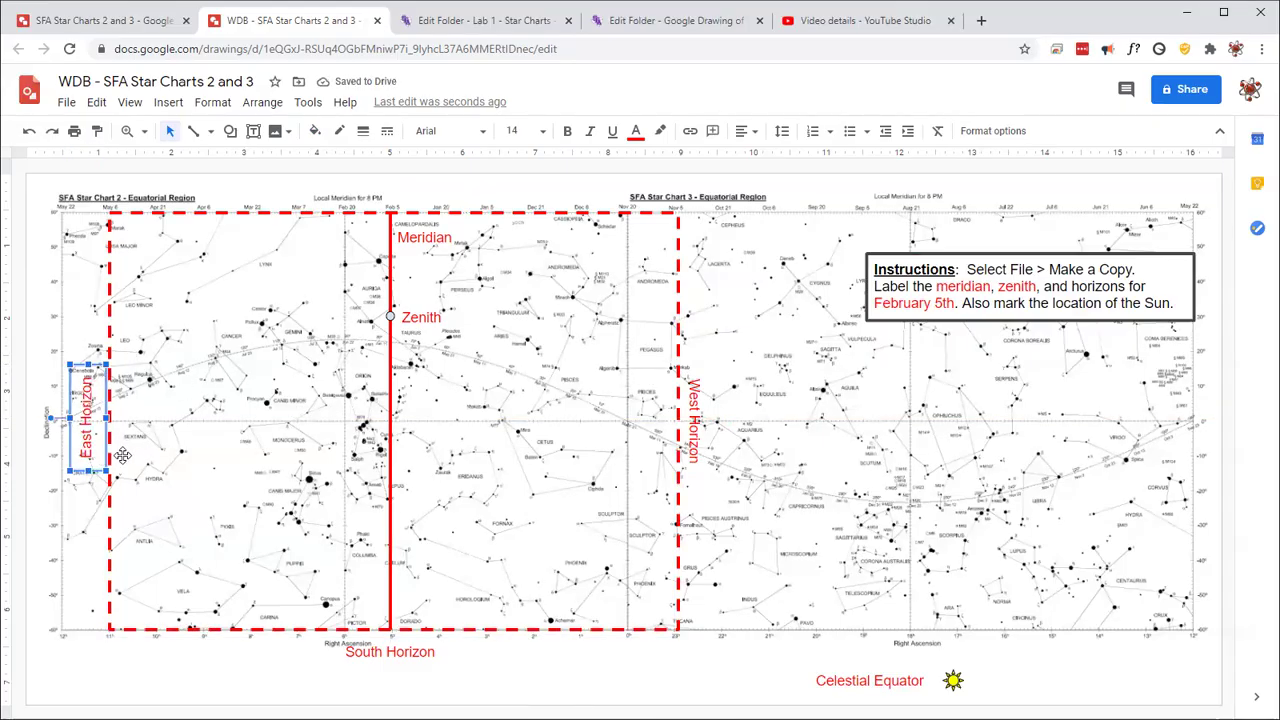
left_click(845, 680)
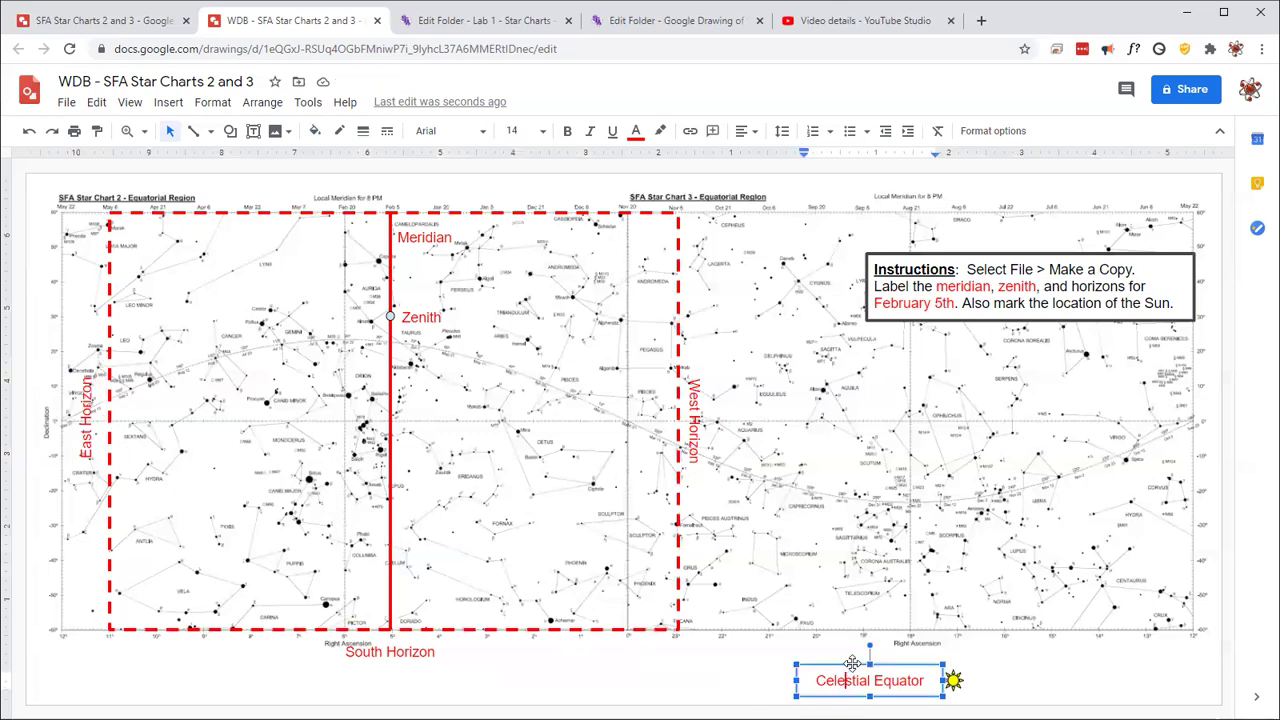
left_click_drag(852, 674, 227, 407)
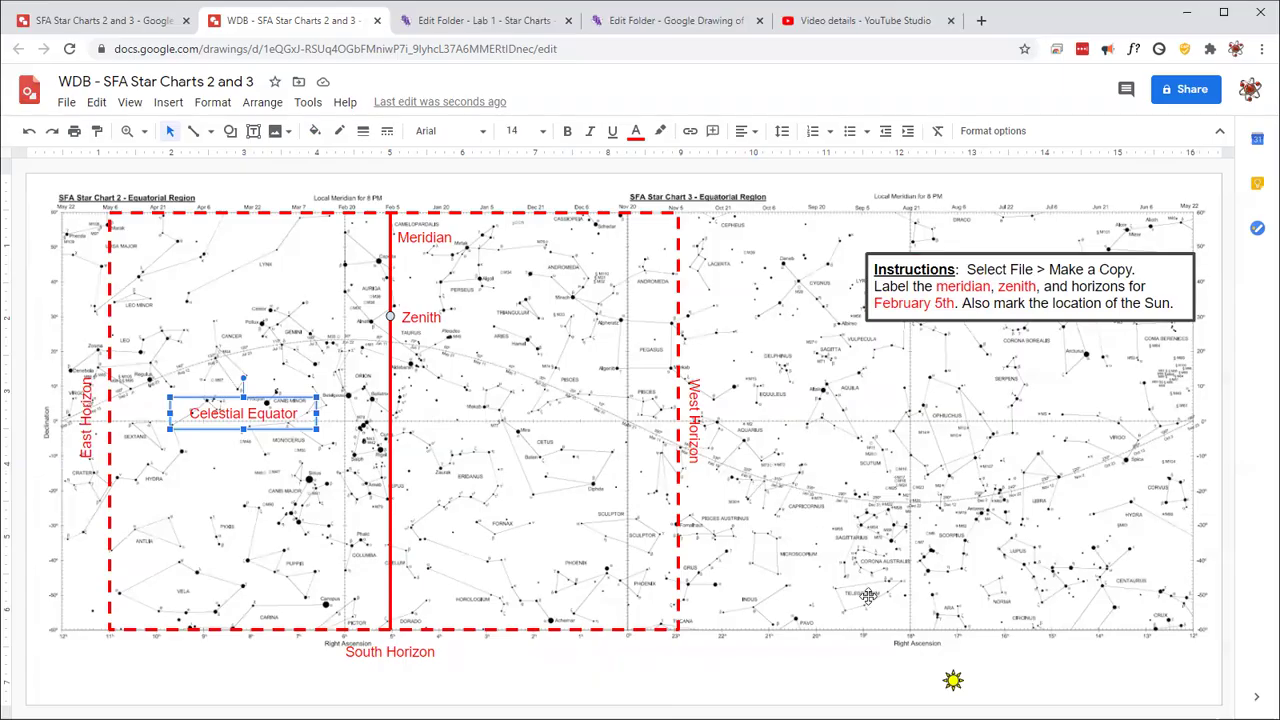
Place the sun symbol on the ecliptic near 21h right ascension, by Aquarius.
left_click(952, 680)
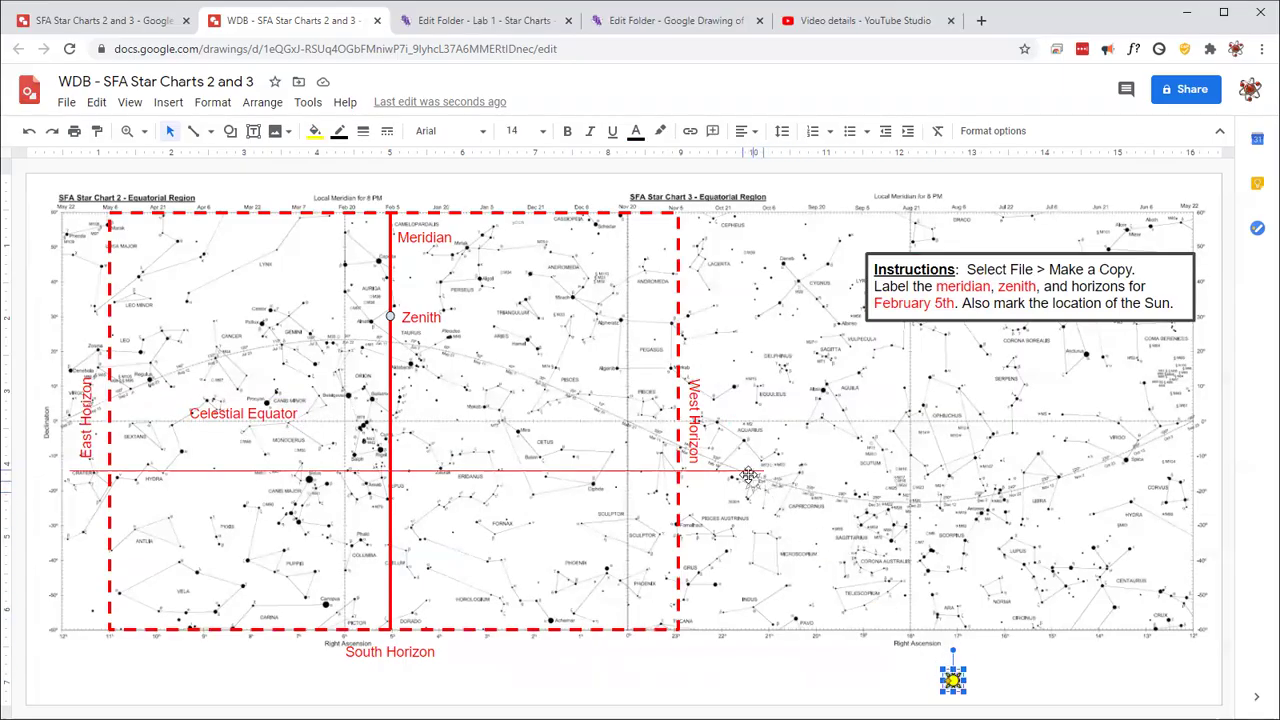
left_click_drag(753, 475, 754, 472)
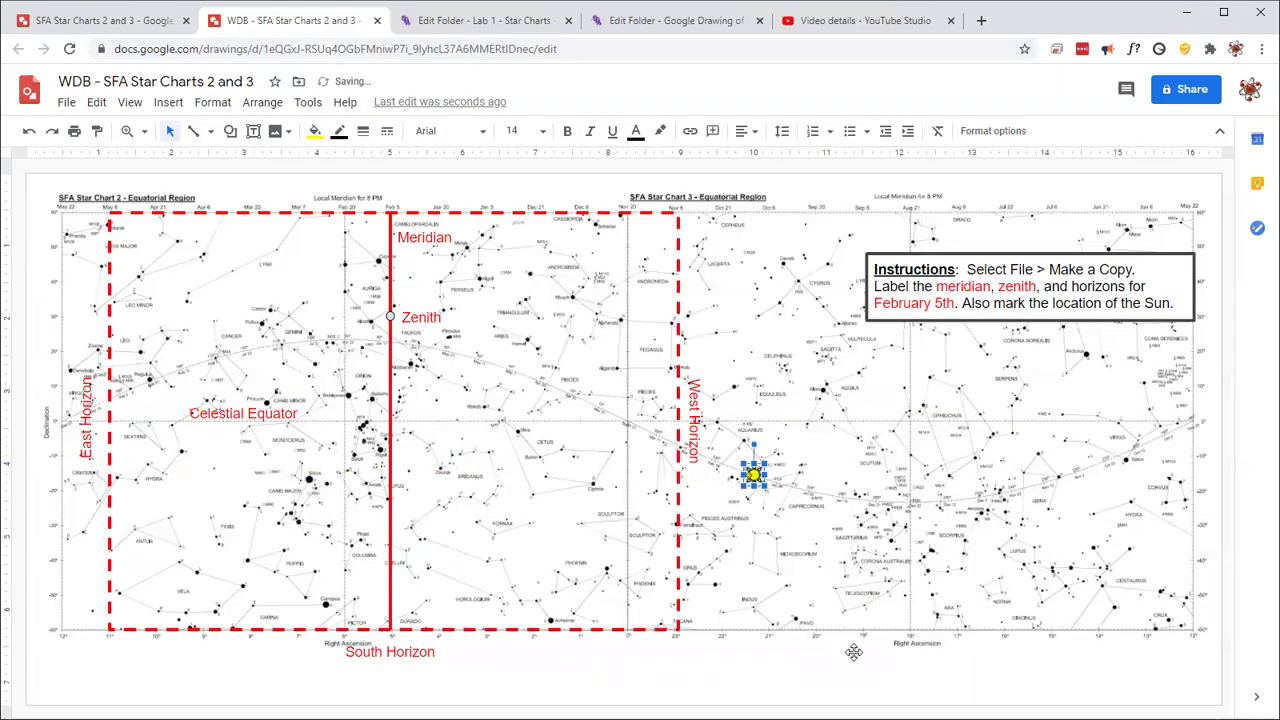
left_click(837, 661)
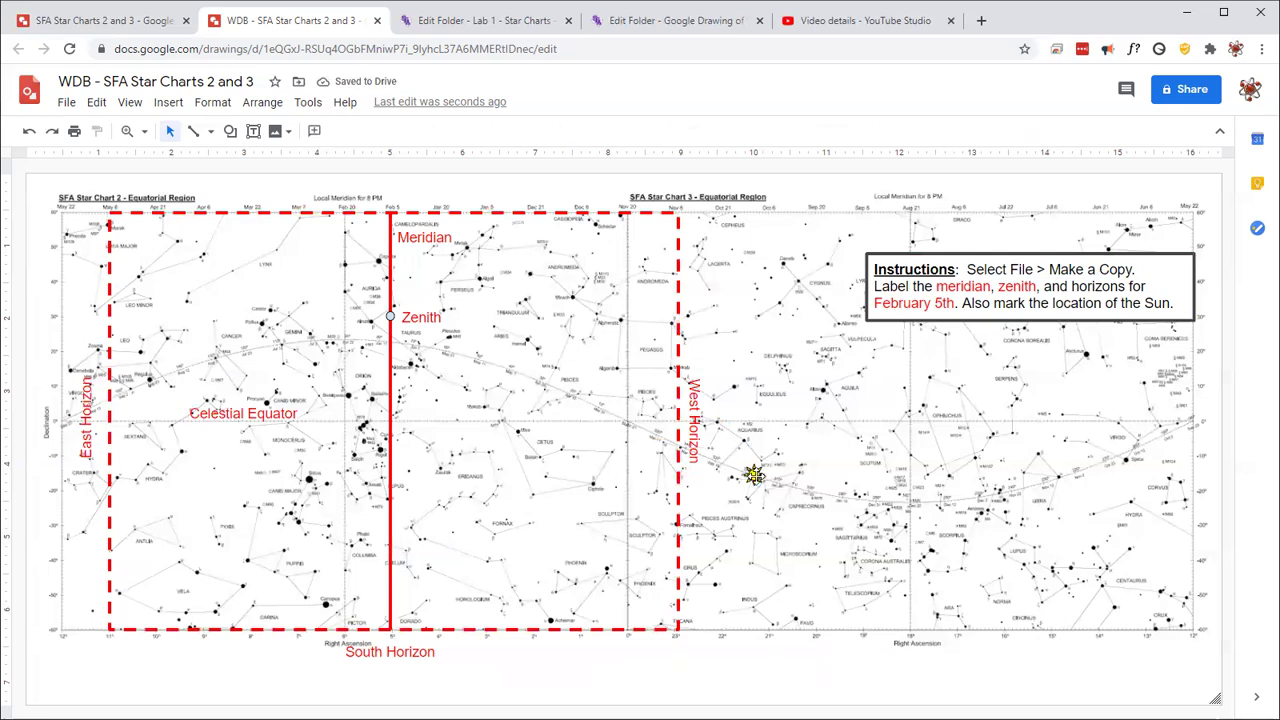